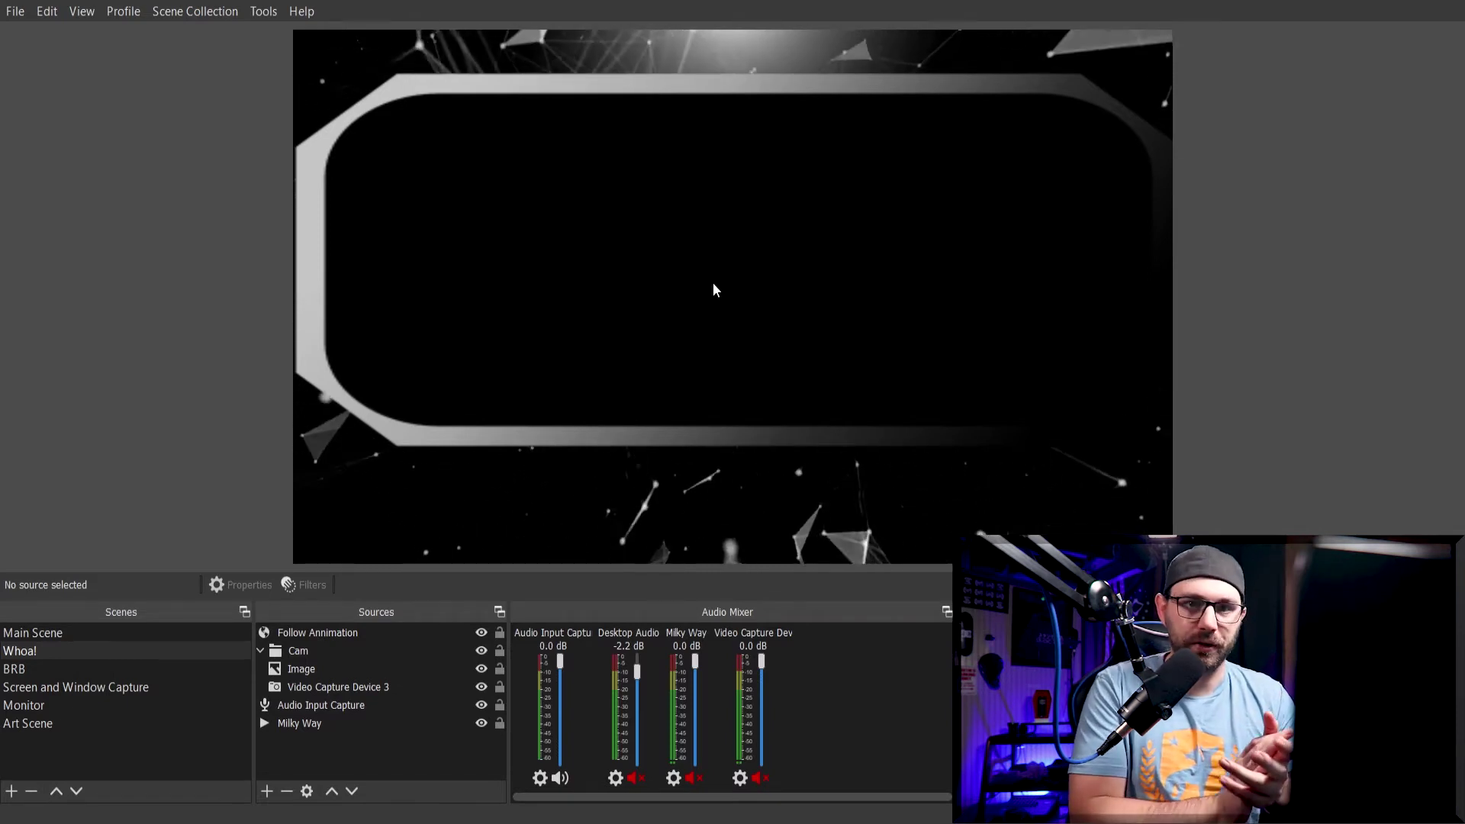
Hide every source in the Whoa! scene, including the Cam group, its members, the follow animation, audio input and Milky Way
left_click(482, 650)
left_click(481, 632)
left_click(481, 669)
left_click(482, 687)
left_click(482, 705)
left_click(482, 723)
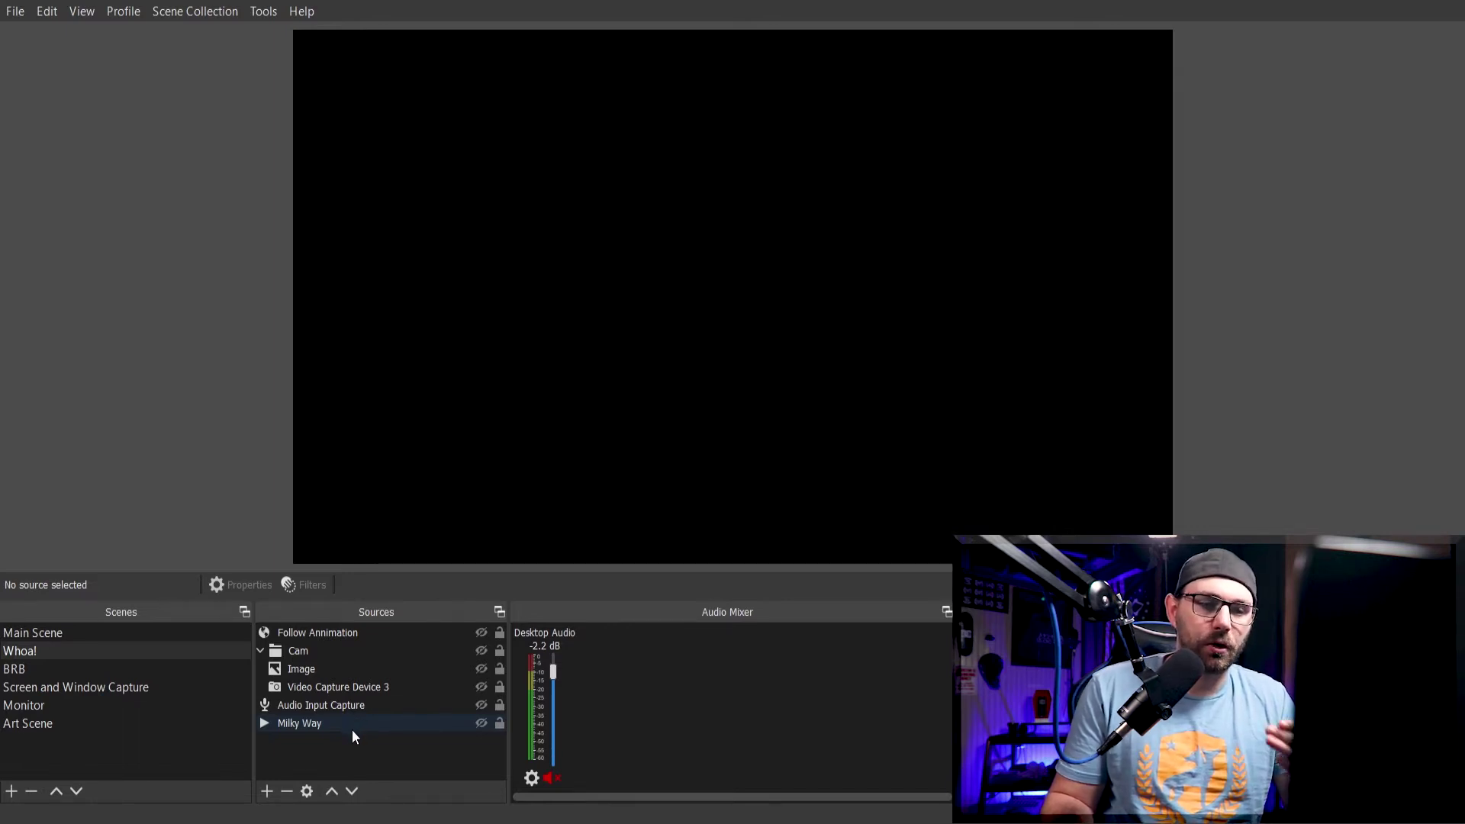
Show the Milky Way source and open its properties, turning the Loop option off and back on
left_click(481, 722)
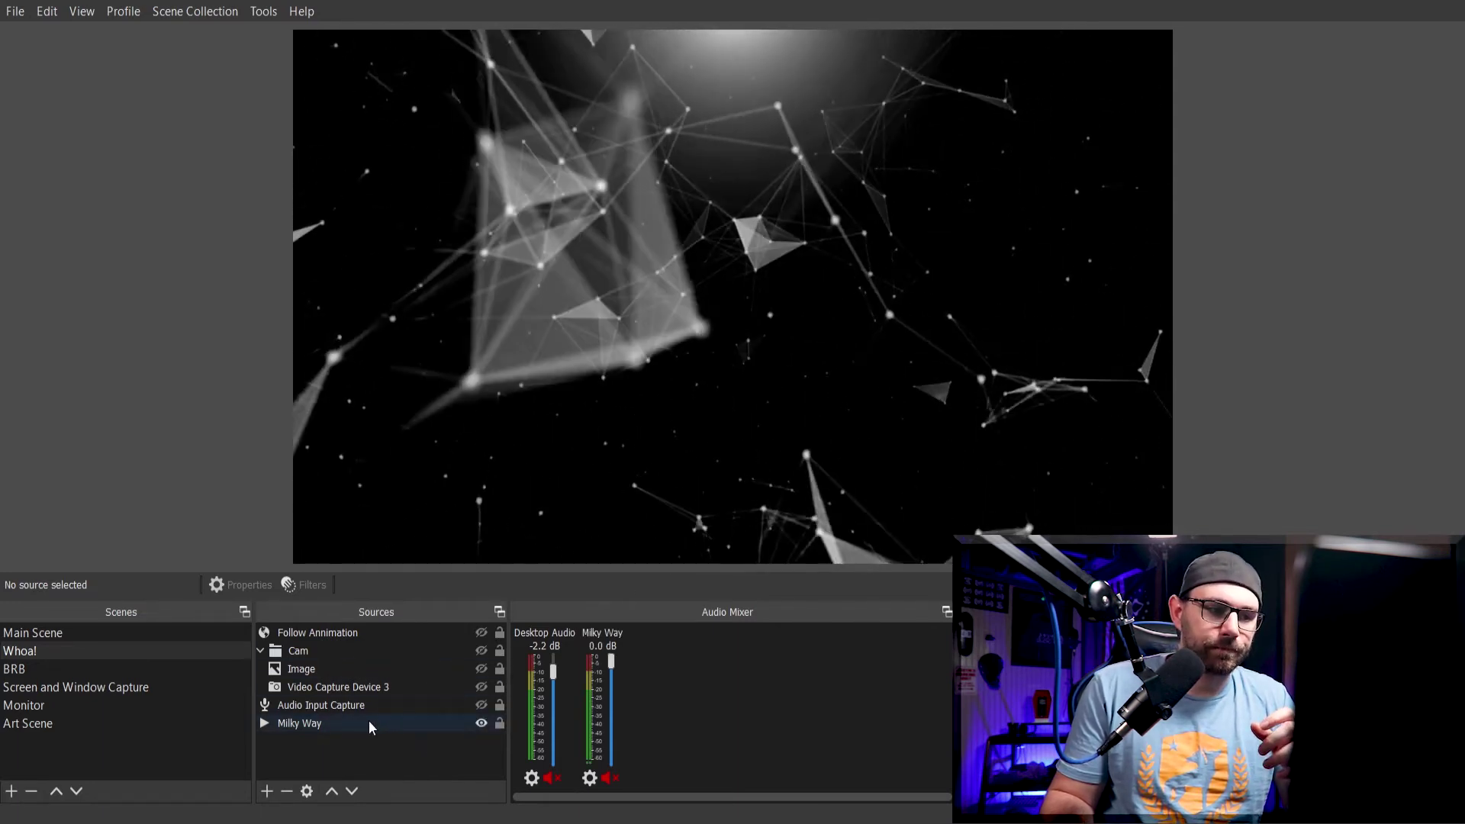
left_click(363, 722)
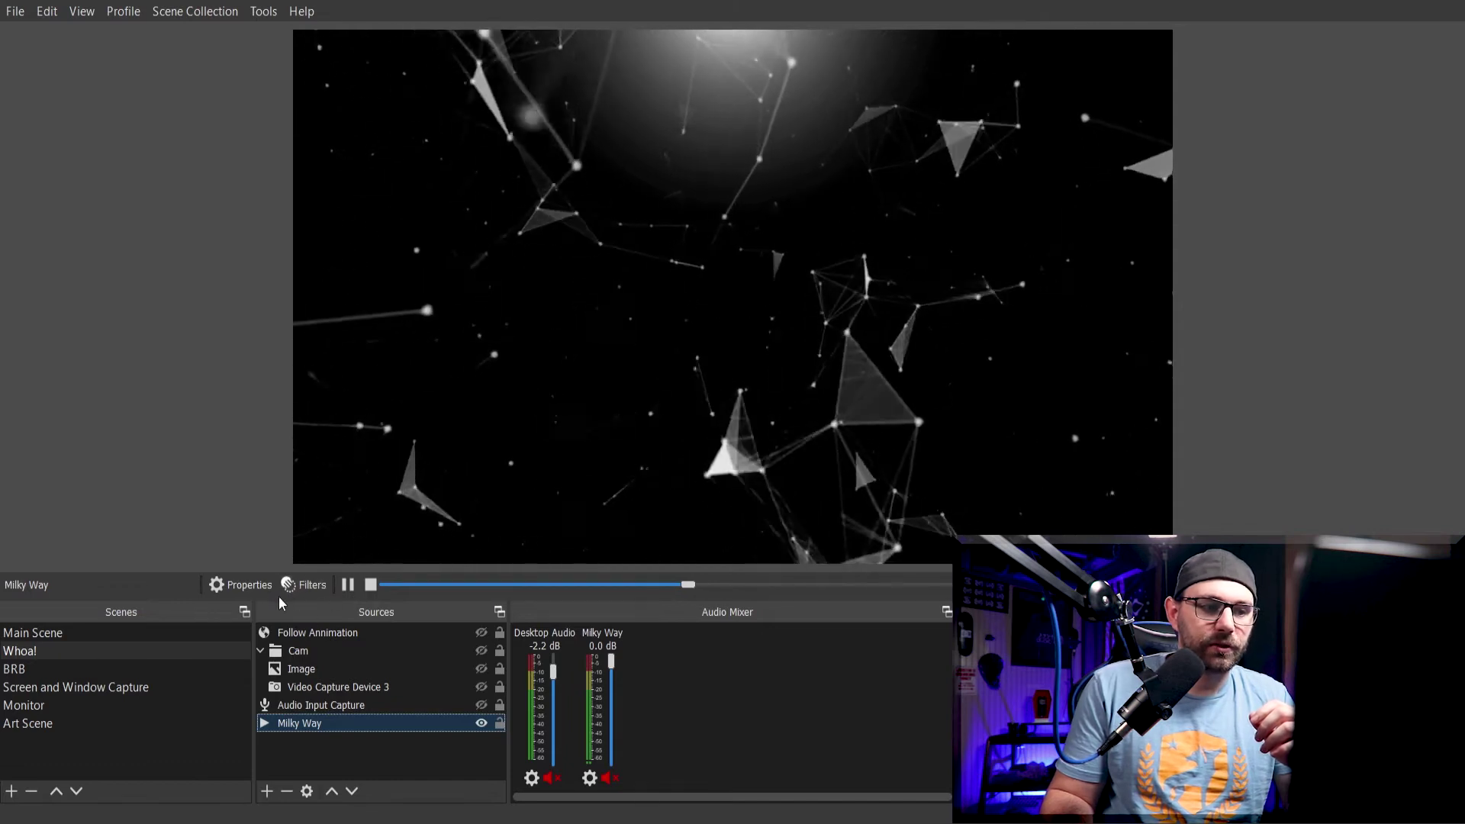
left_click(239, 586)
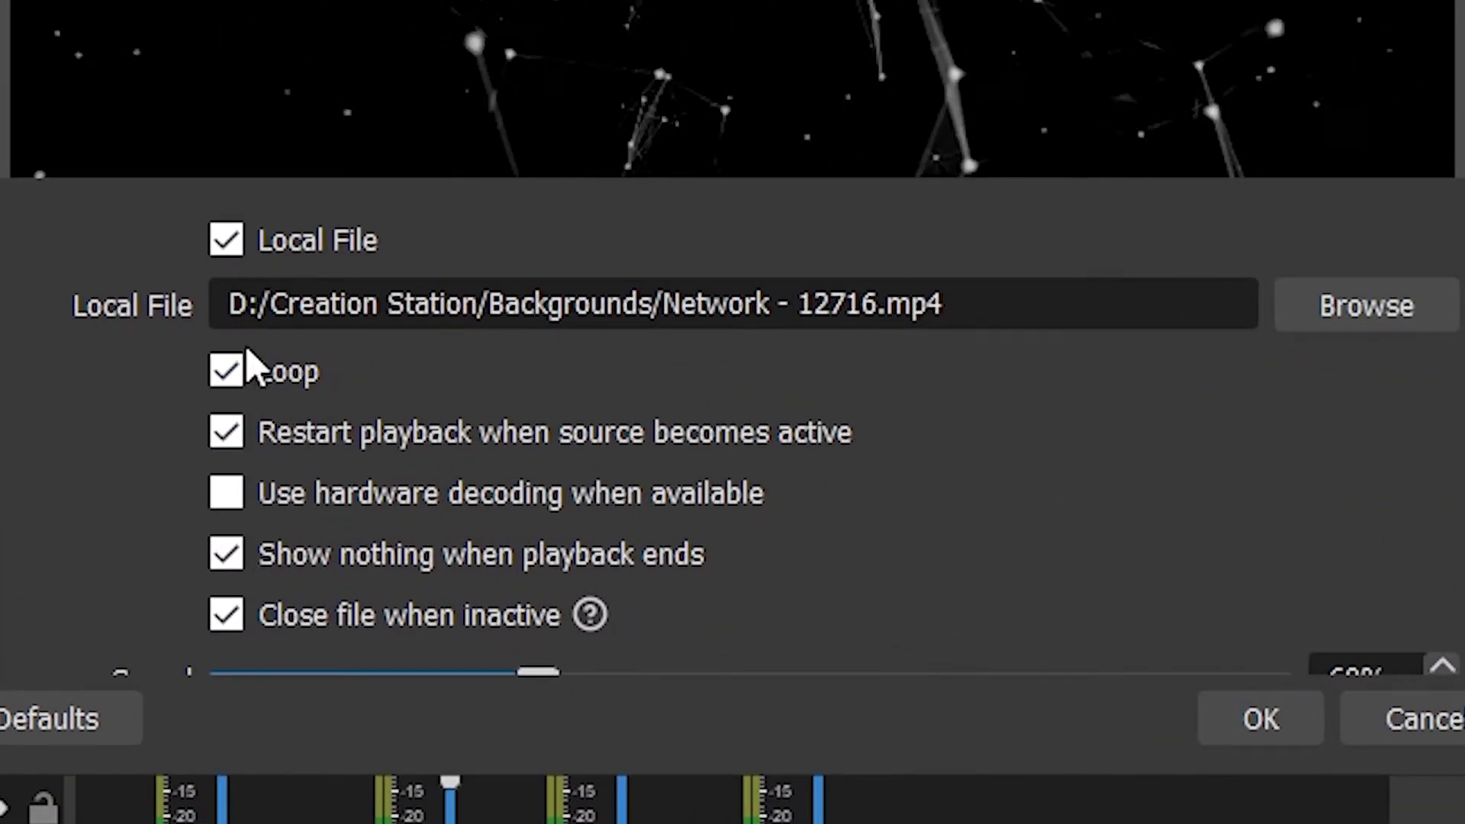
left_click(226, 372)
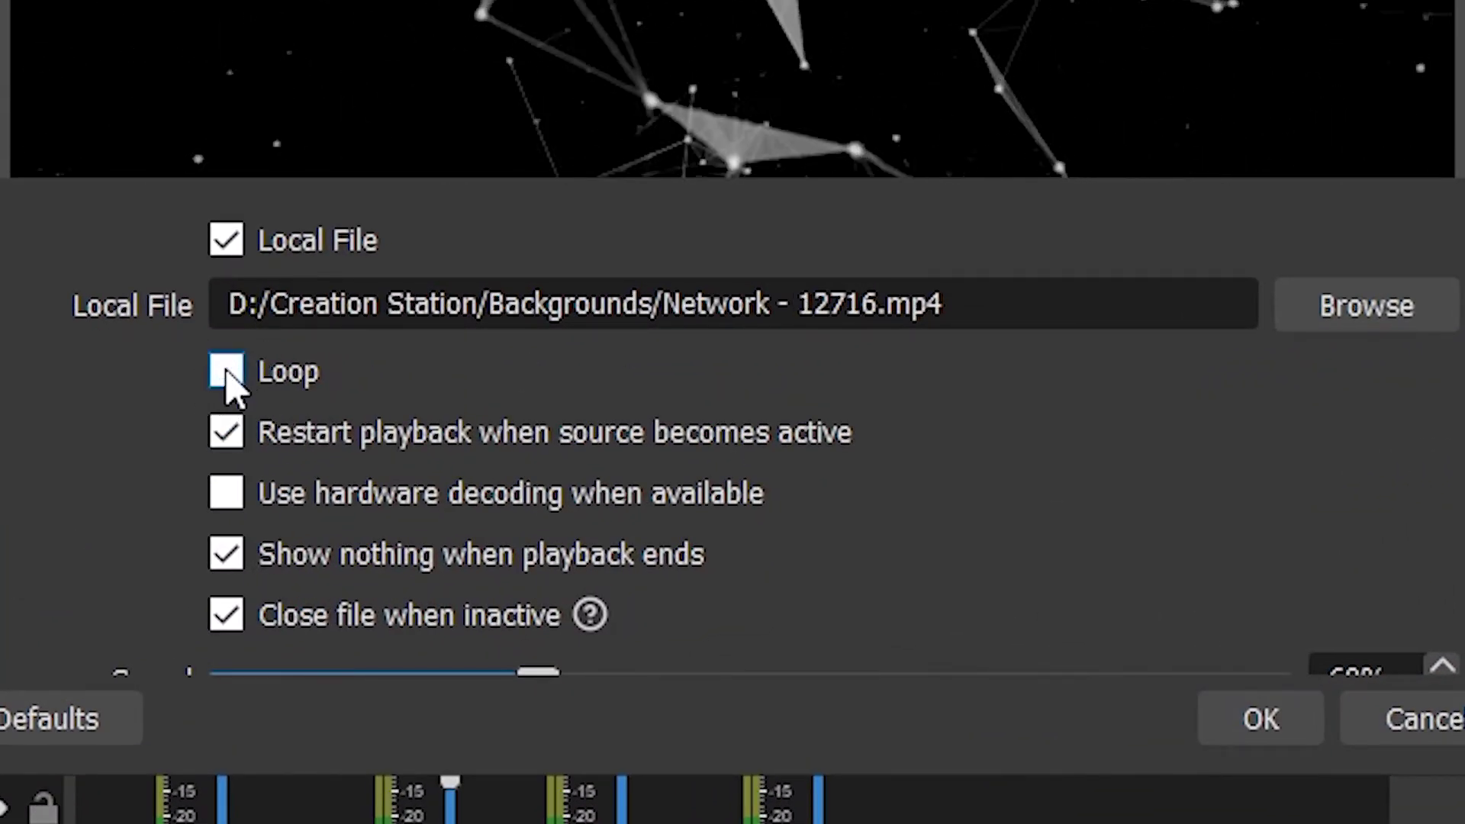
left_click(226, 372)
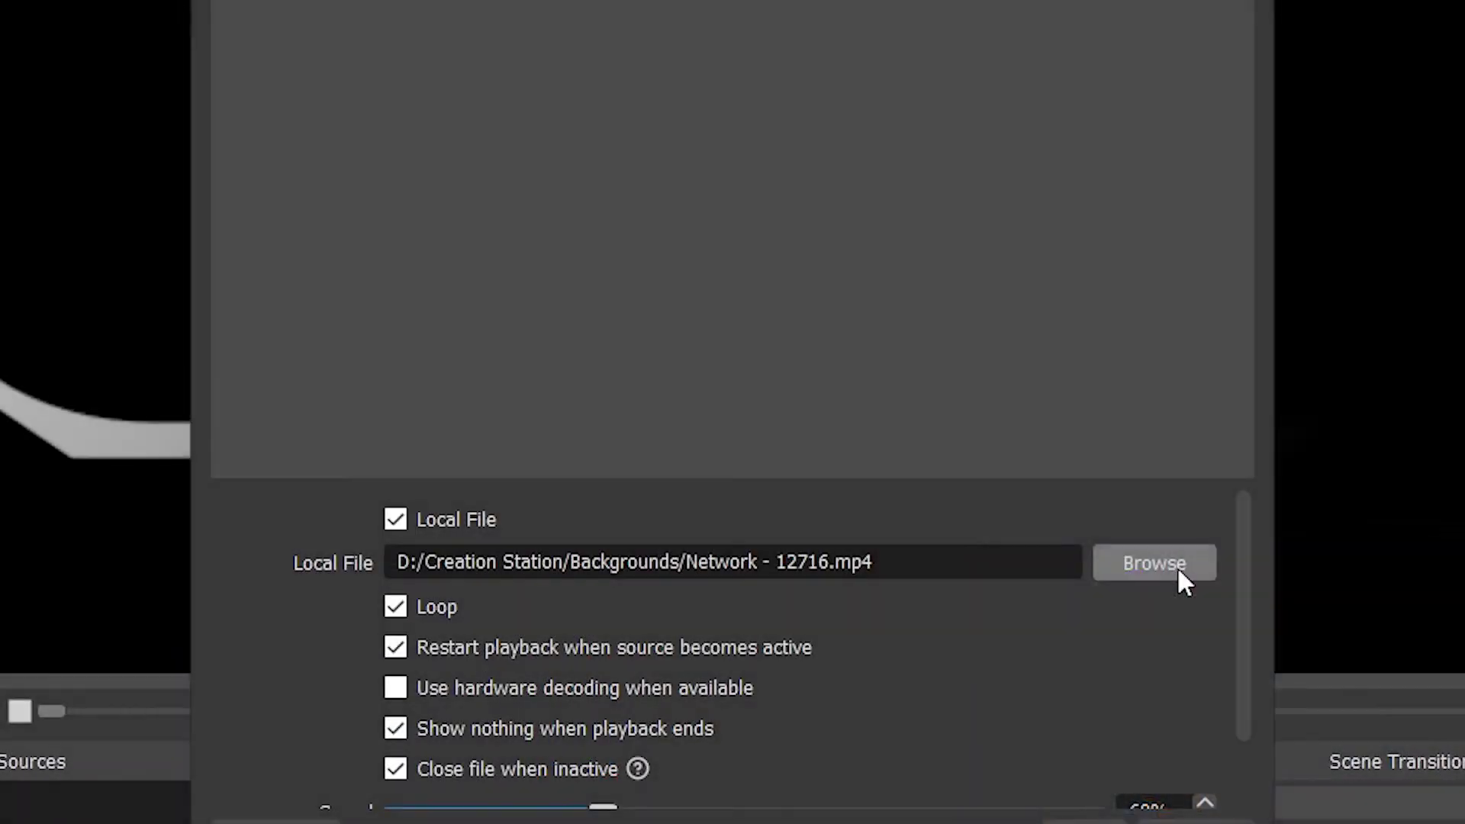
Choose Network - 12716.mp4 from the Backgrounds folder as the Milky Way source's local file
left_click(1179, 571)
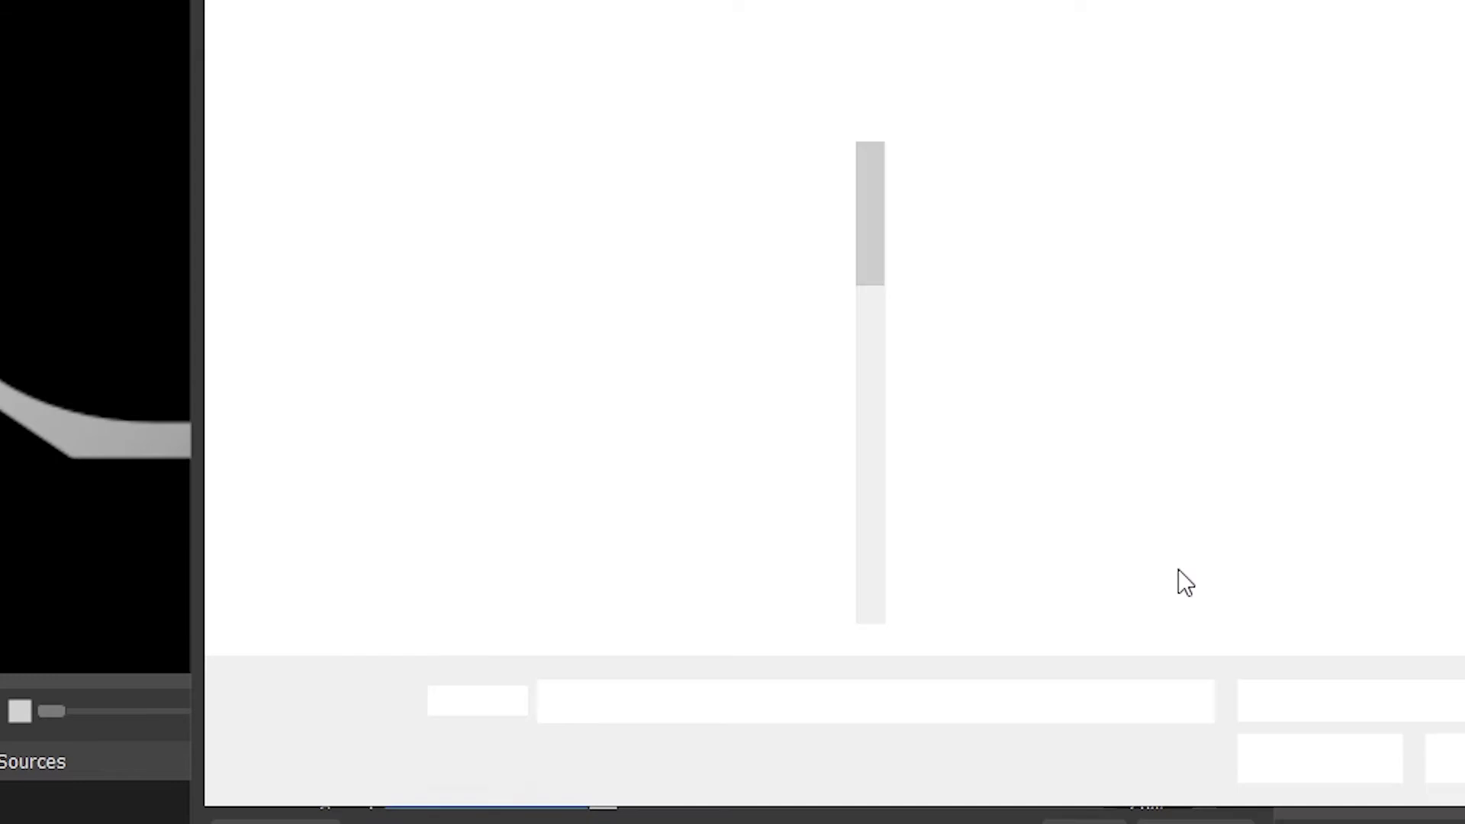
scroll(779, 481, "down", 3)
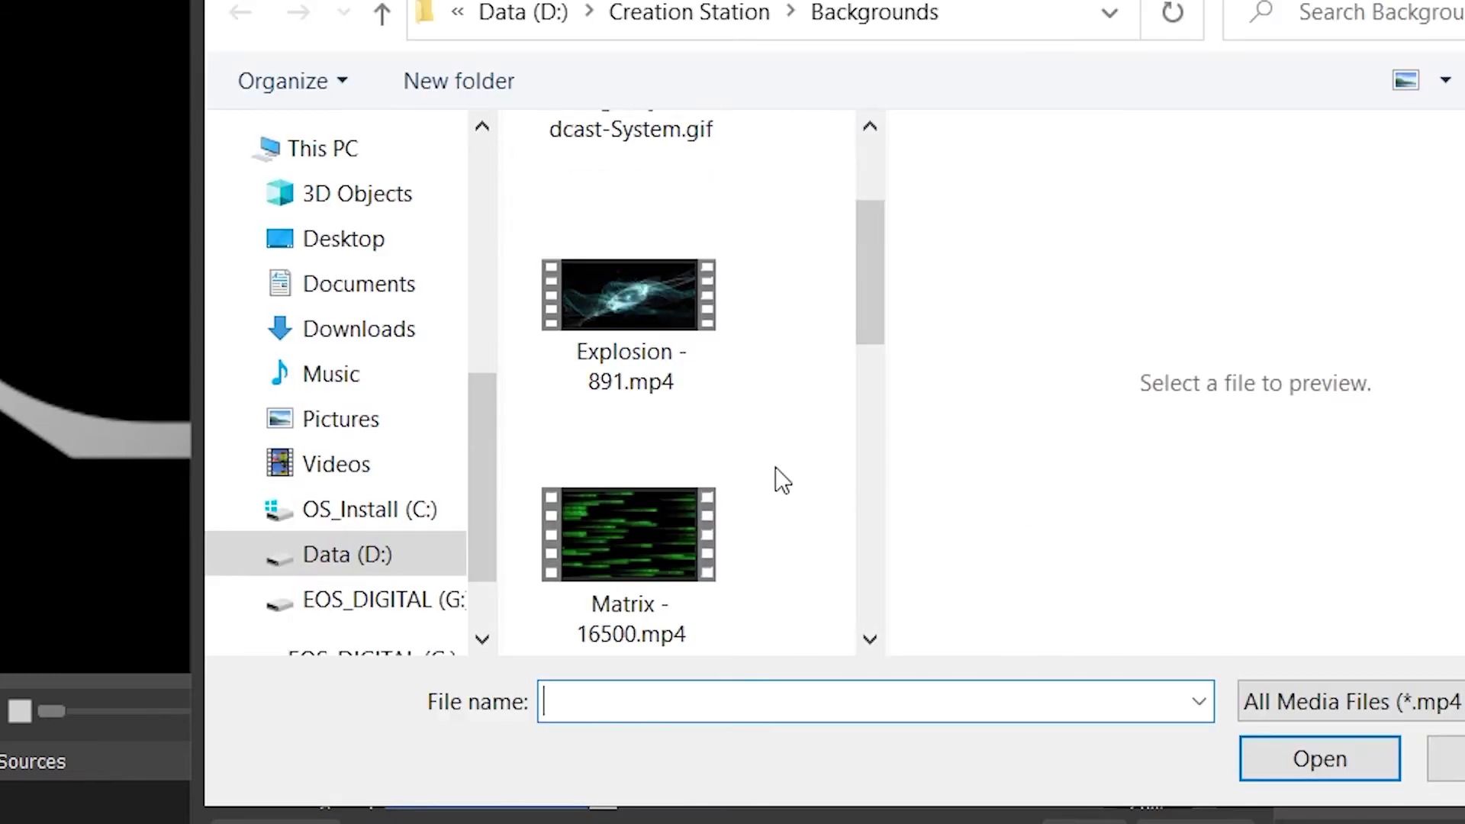
scroll(778, 481, "down", 2)
scroll(779, 480, "down", 3)
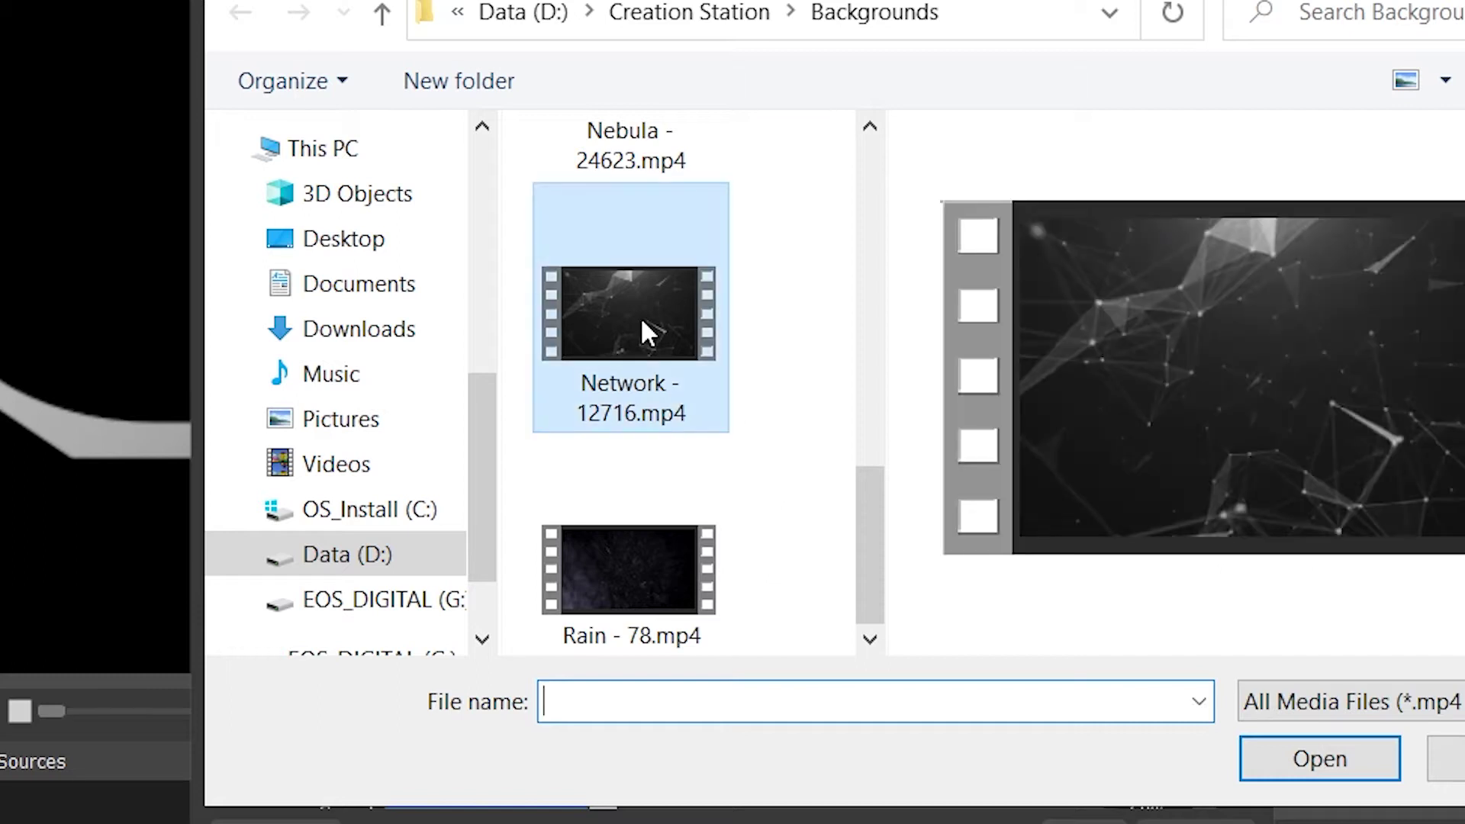
double_click(641, 320)
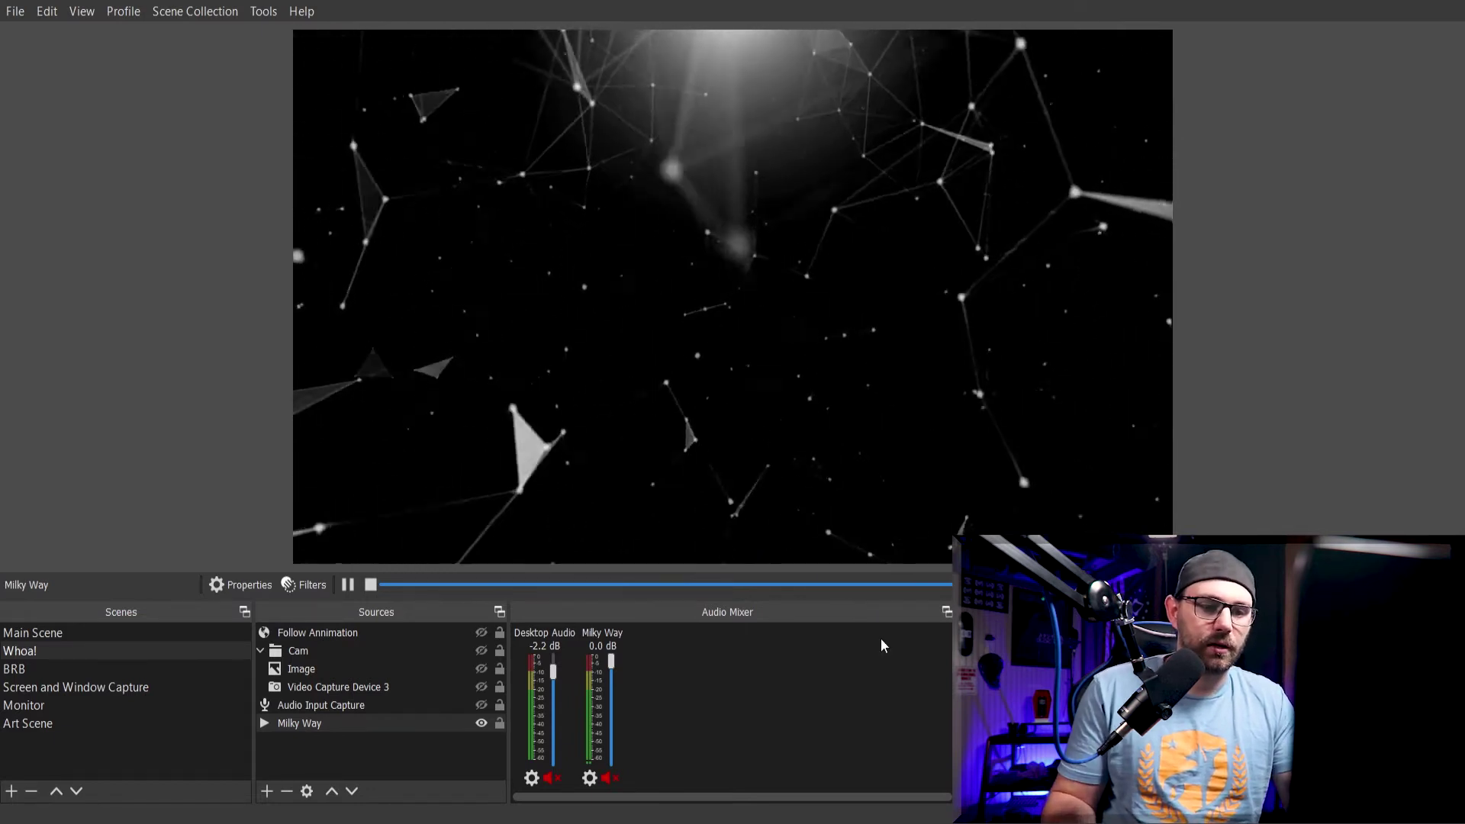
Switch to Main Scene and back to the Whoa! scene to check the background video's playback
left_click(149, 634)
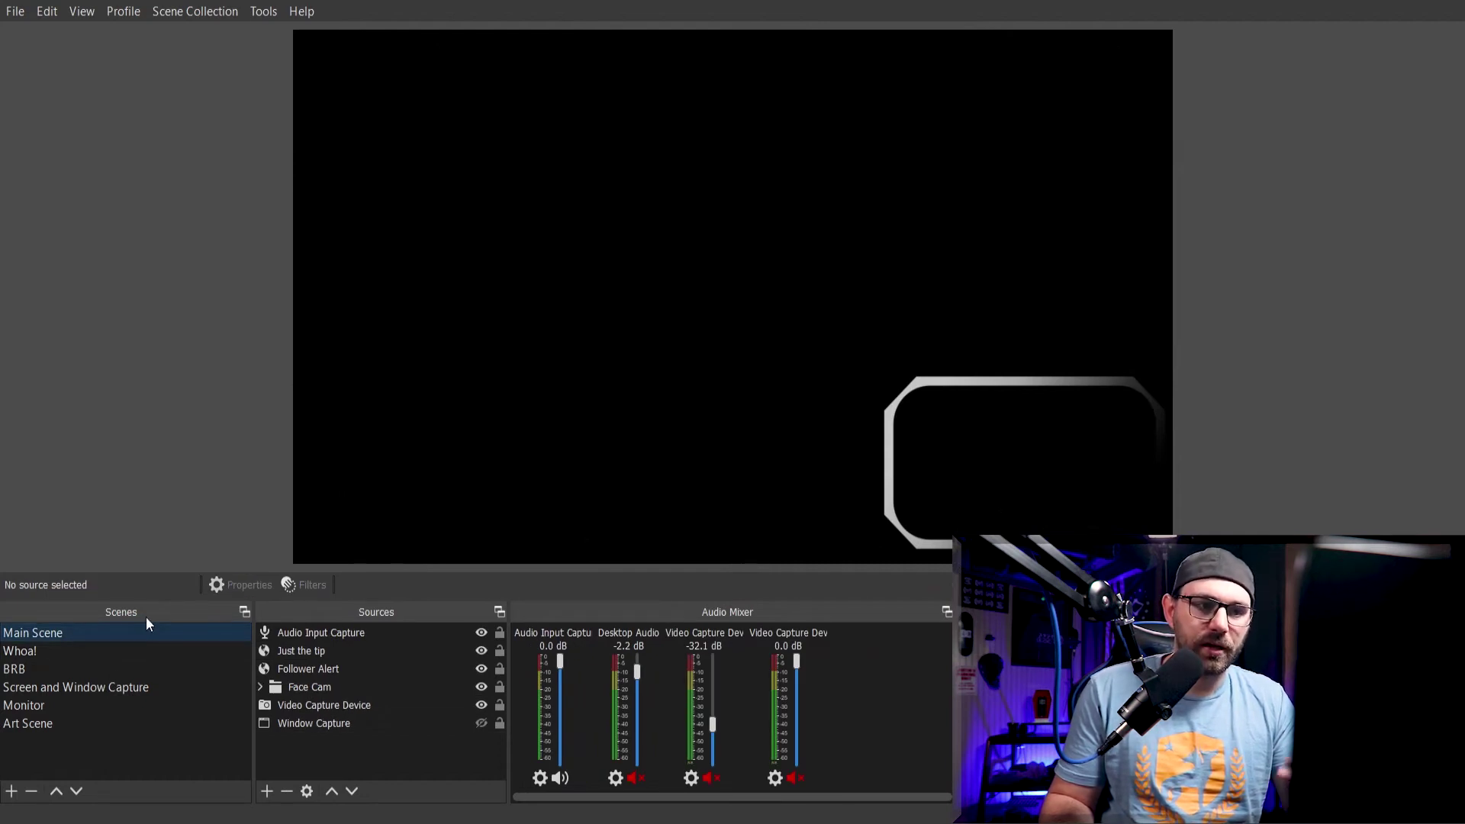
left_click(101, 651)
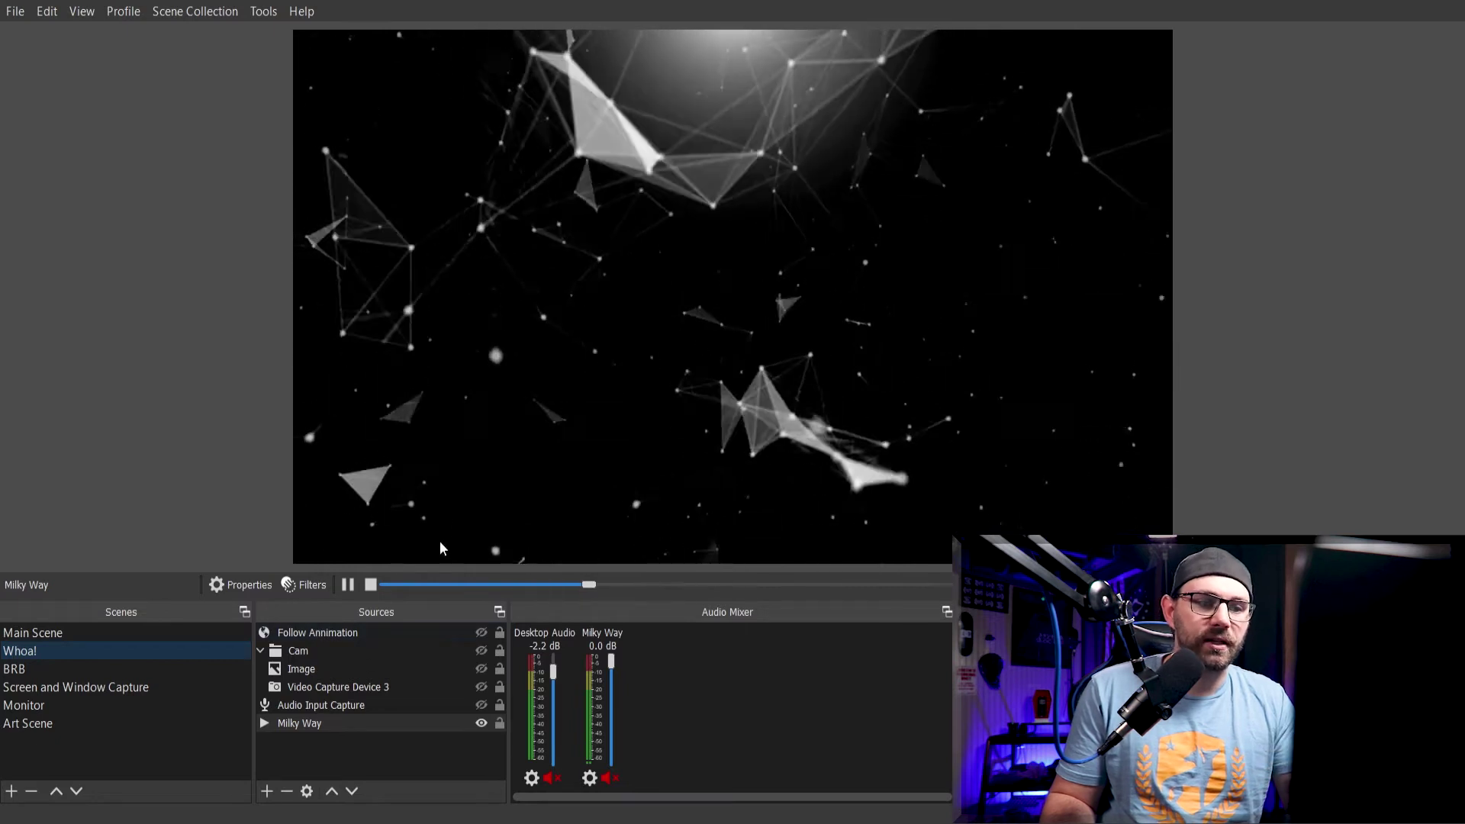
Show the Audio Input Capture source and open its list of available devices
left_click(481, 705)
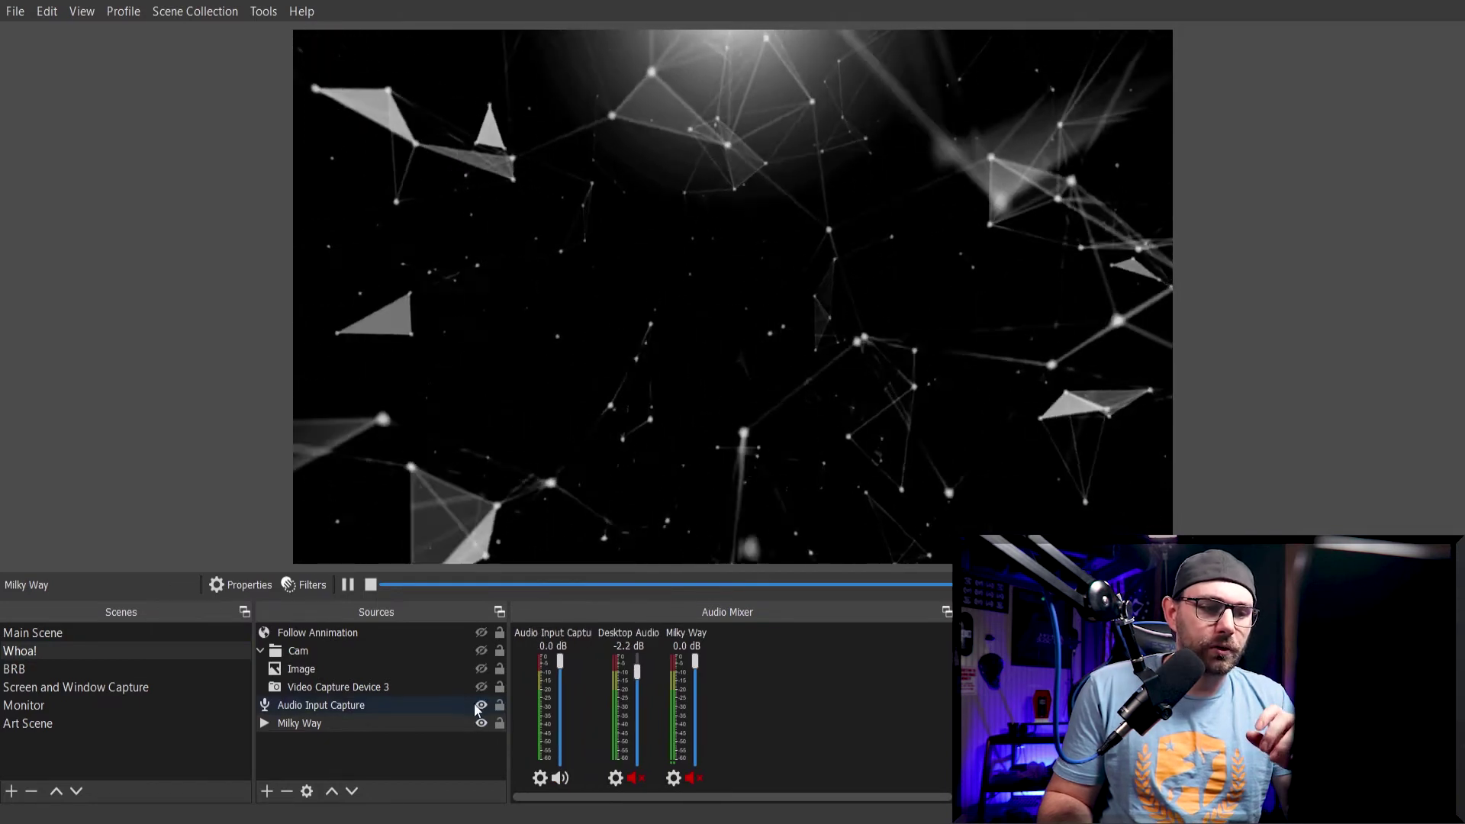
left_click(417, 704)
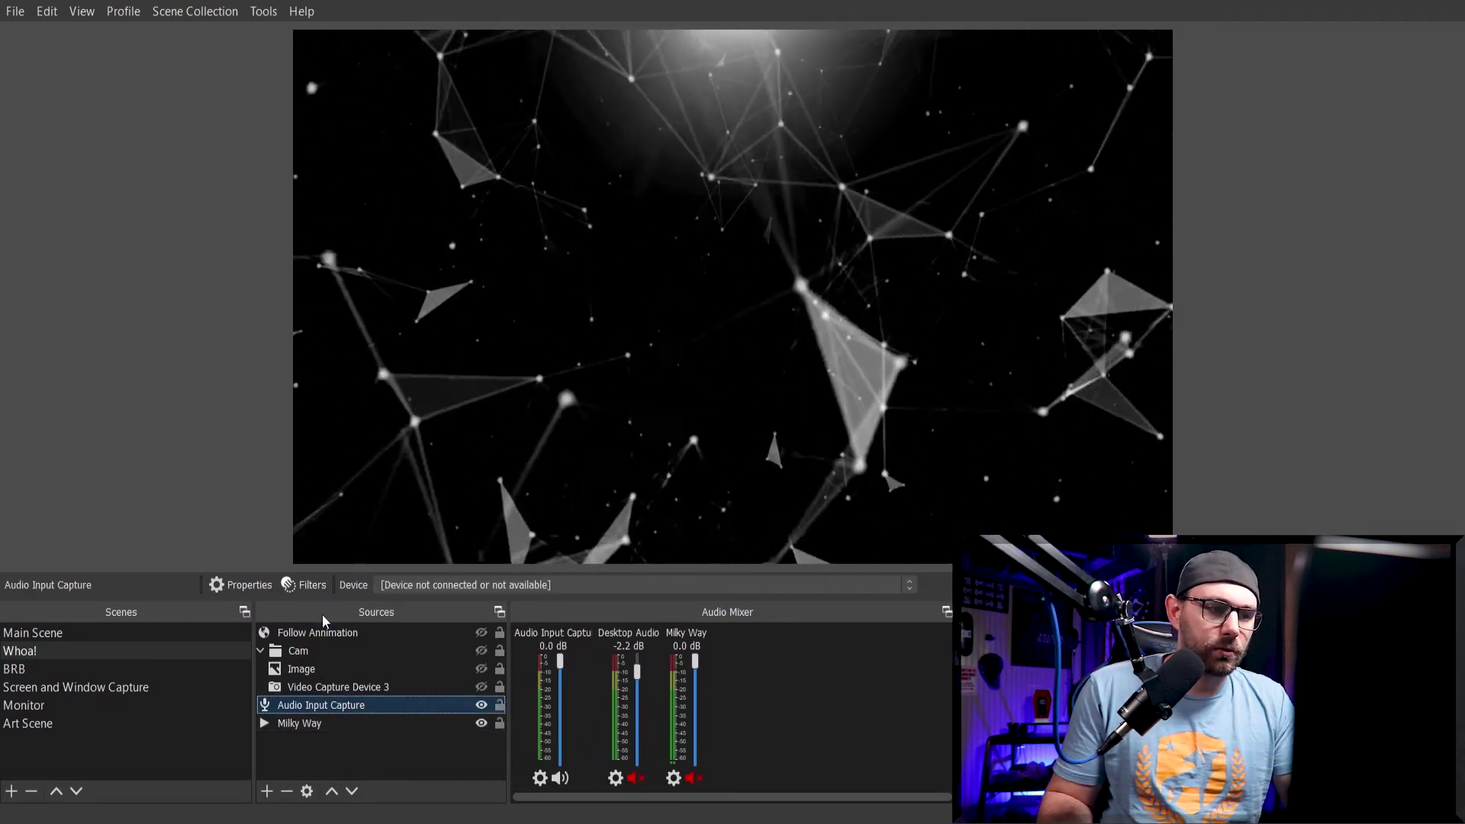
left_click(511, 581)
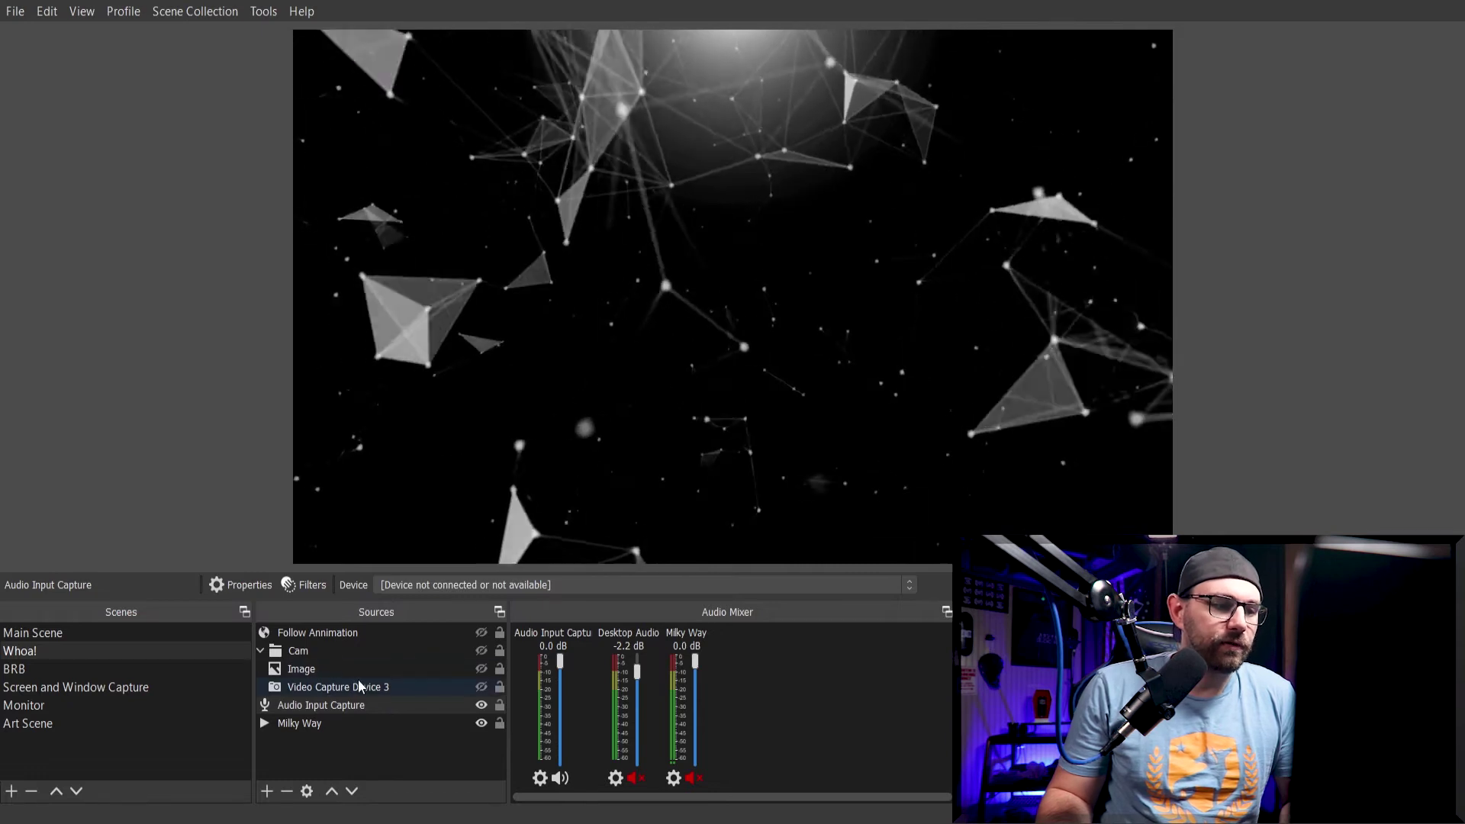
Ungroup the Cam group and make its Image and Video Capture Device 3 sources visible
left_click(360, 686)
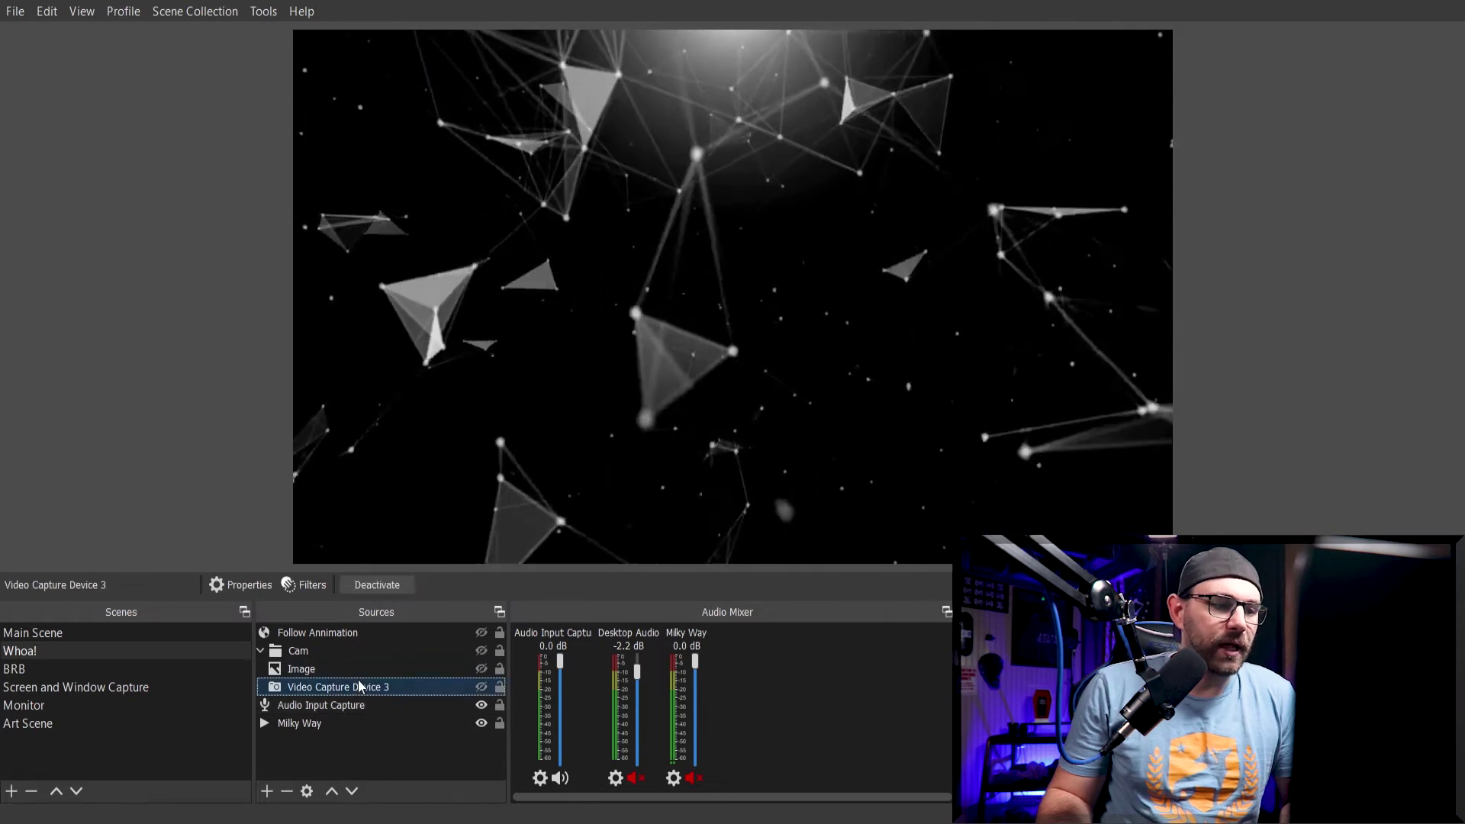
left_click(260, 650)
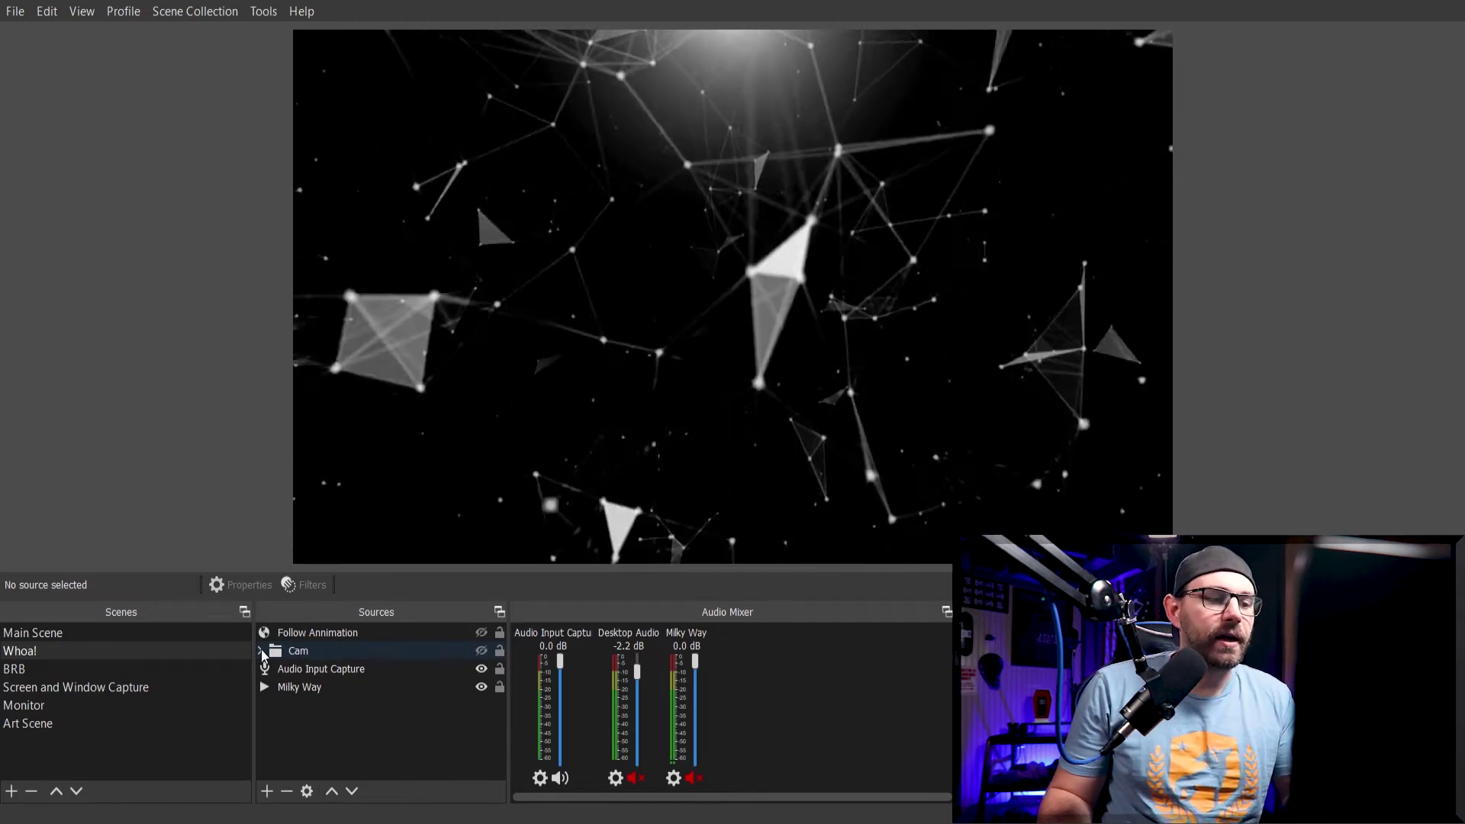
left_click(261, 653)
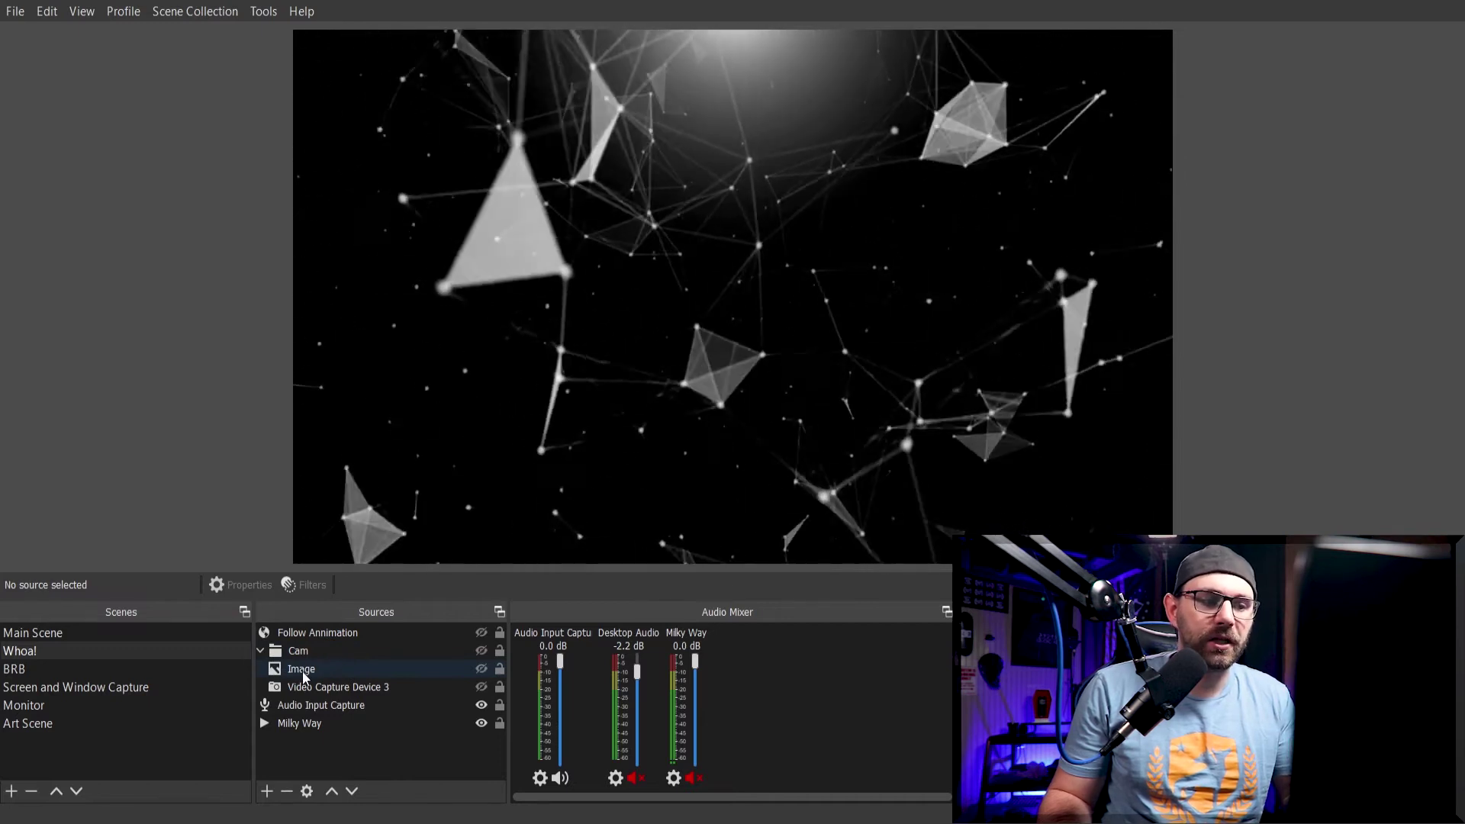
left_click(311, 689)
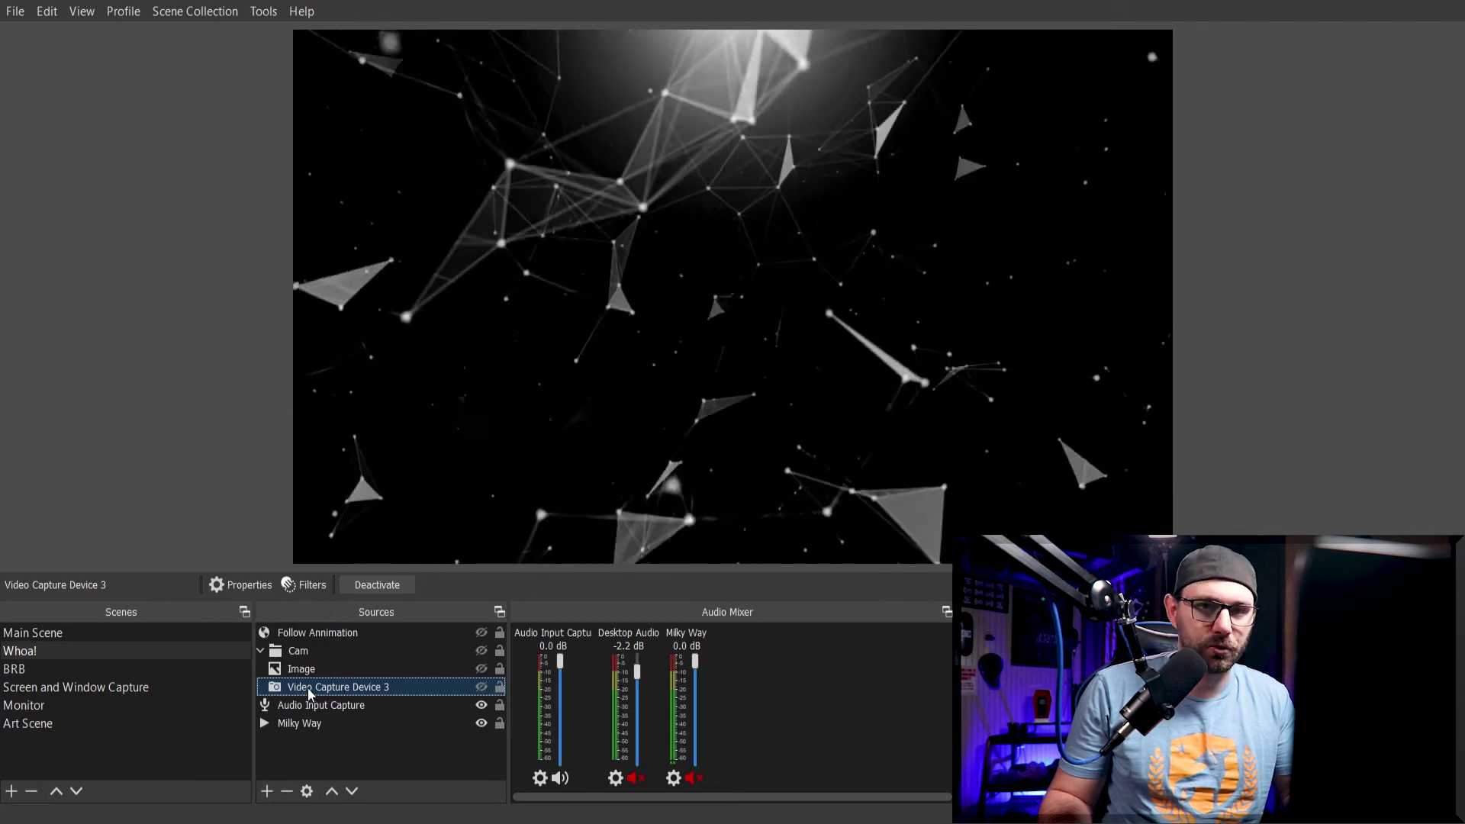
left_click(480, 687)
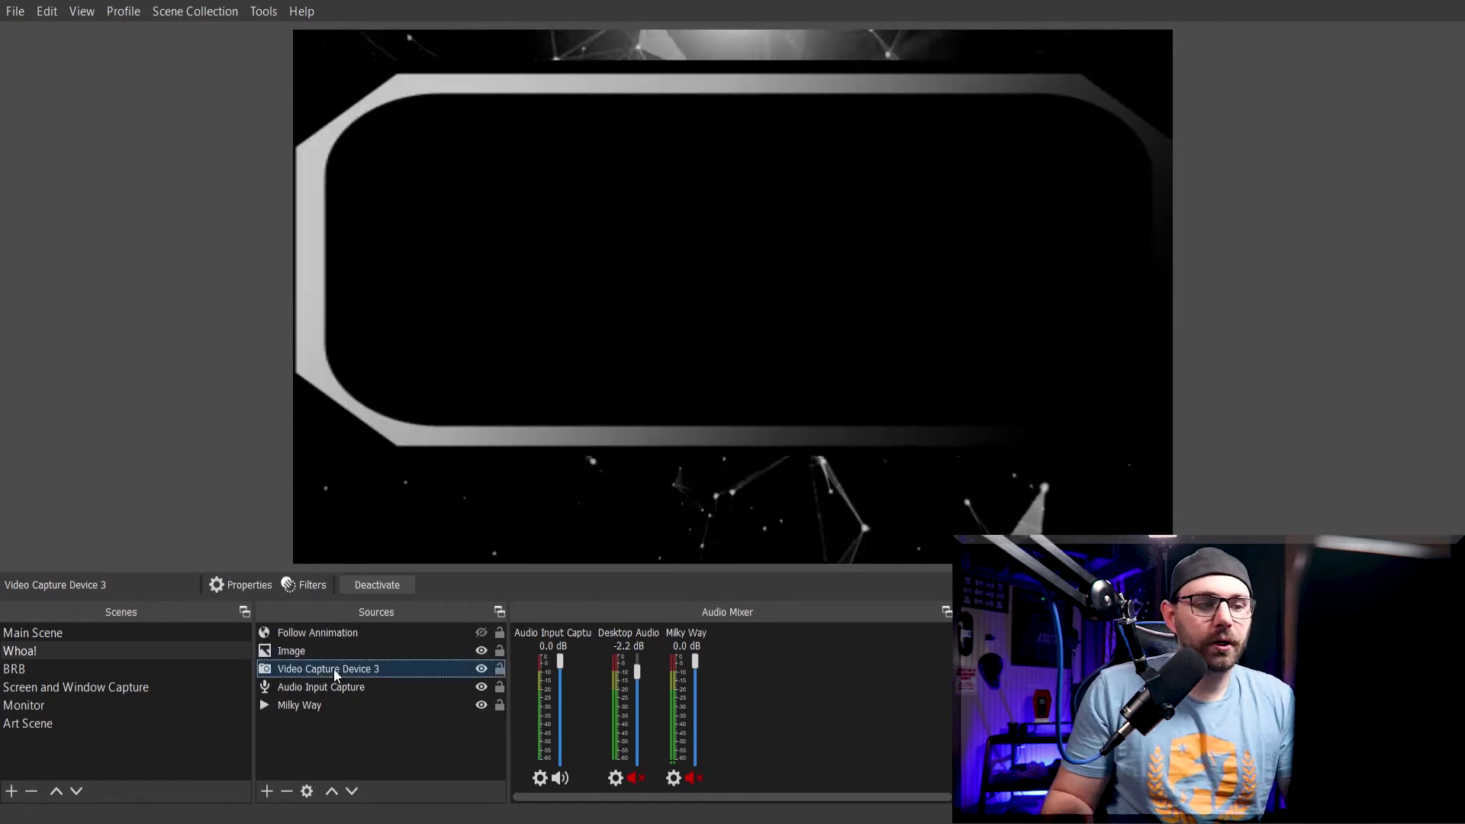
Select the webcam border Image source, and hide and reshow Video Capture Device 3 to compare the frame without the camera
left_click(294, 653)
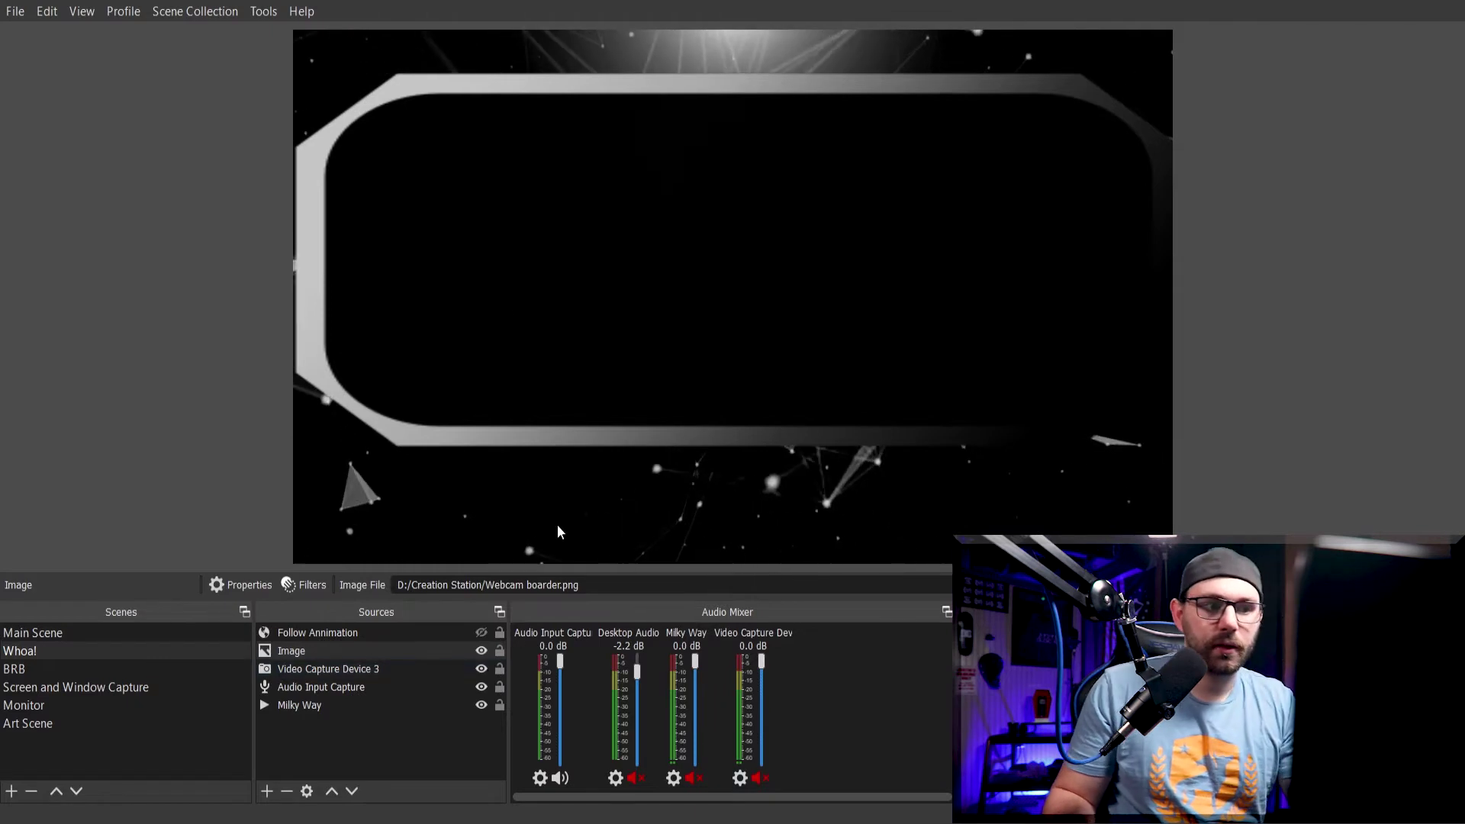
left_click(483, 669)
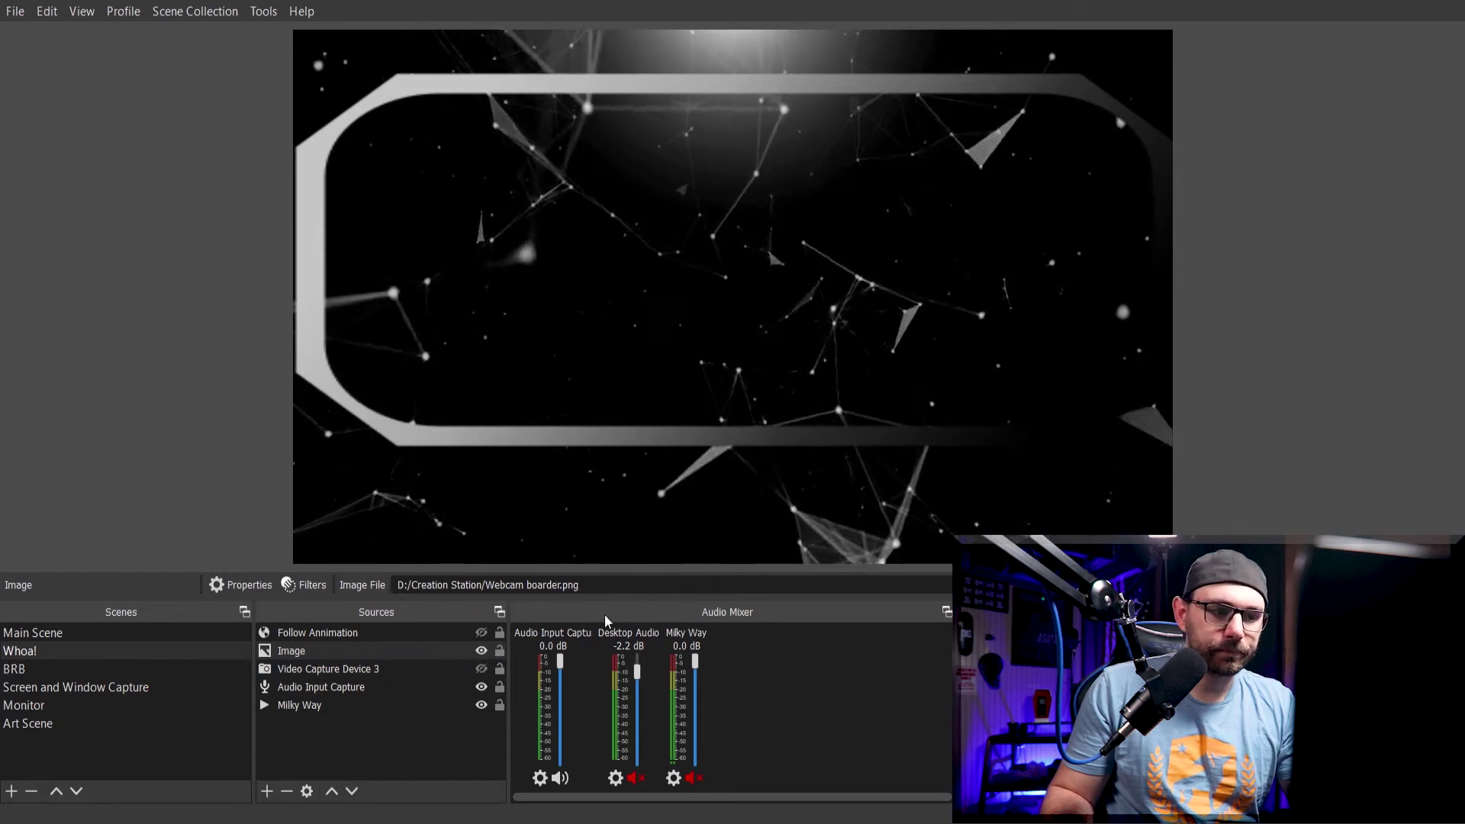
left_click(481, 669)
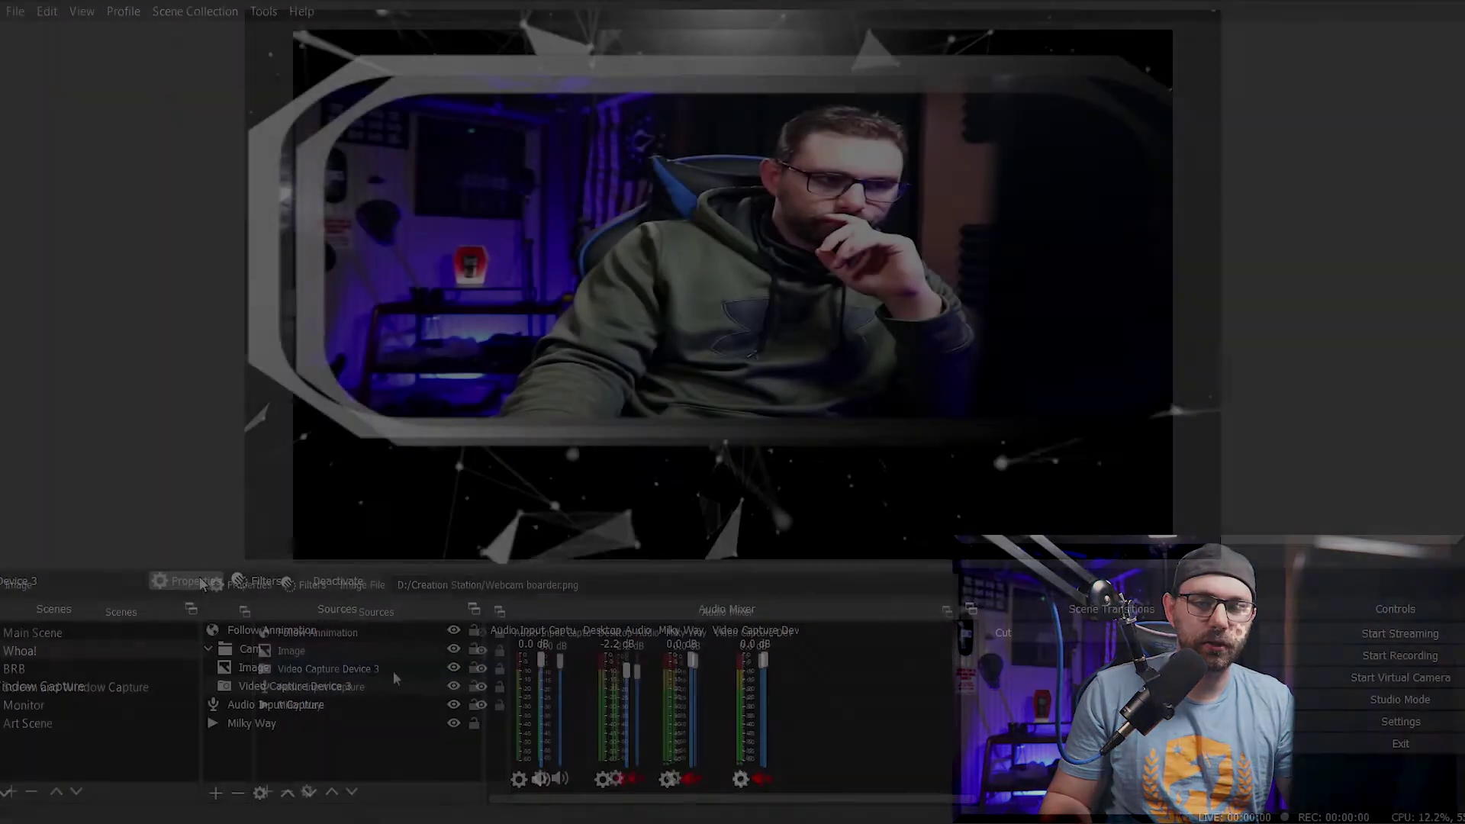
In the properties of Video Capture Device 3, switch the device to Game Capture HD60 S and back to Cam Link 4K
left_click(199, 579)
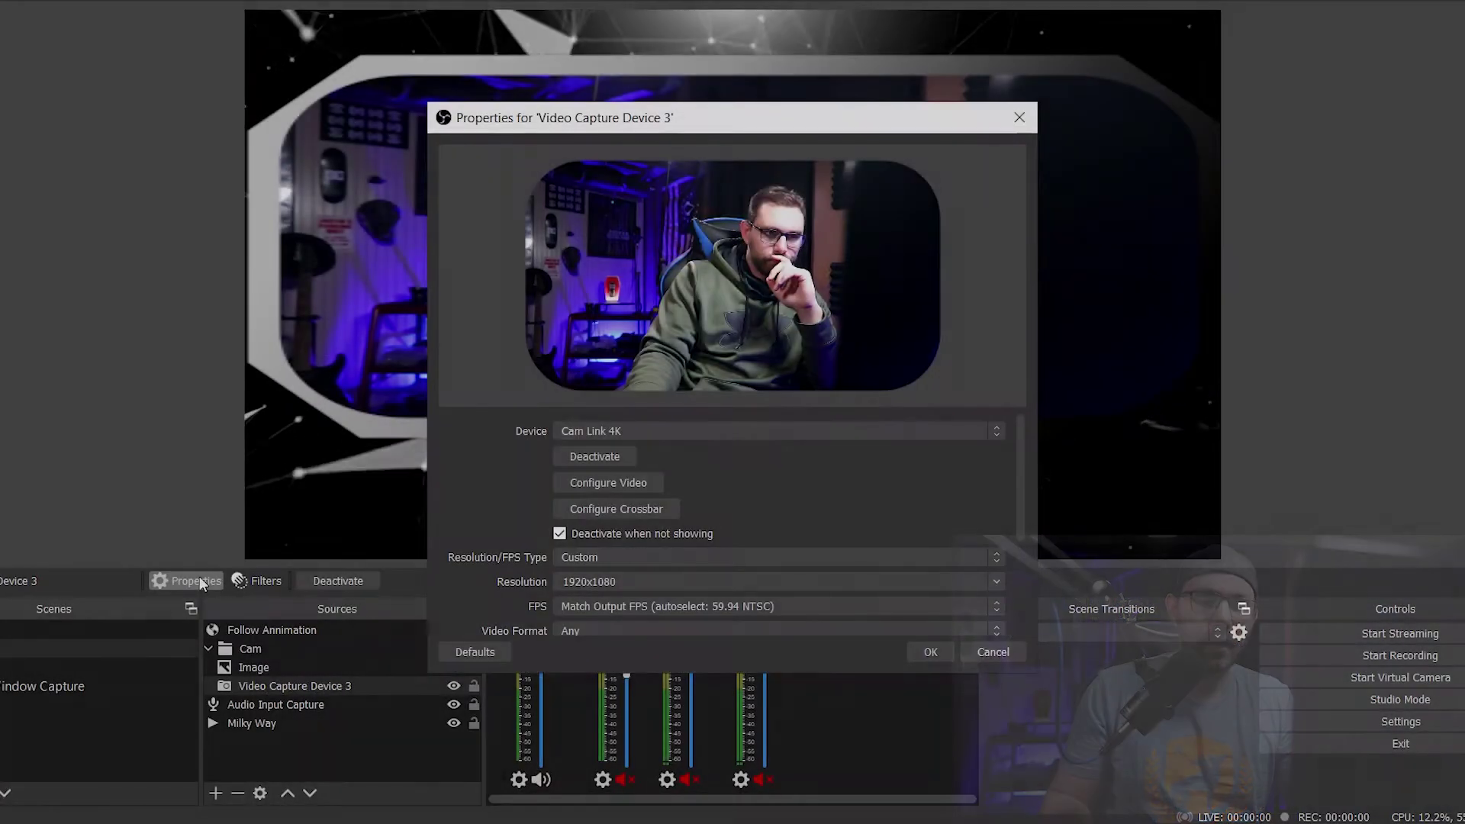
left_click(775, 431)
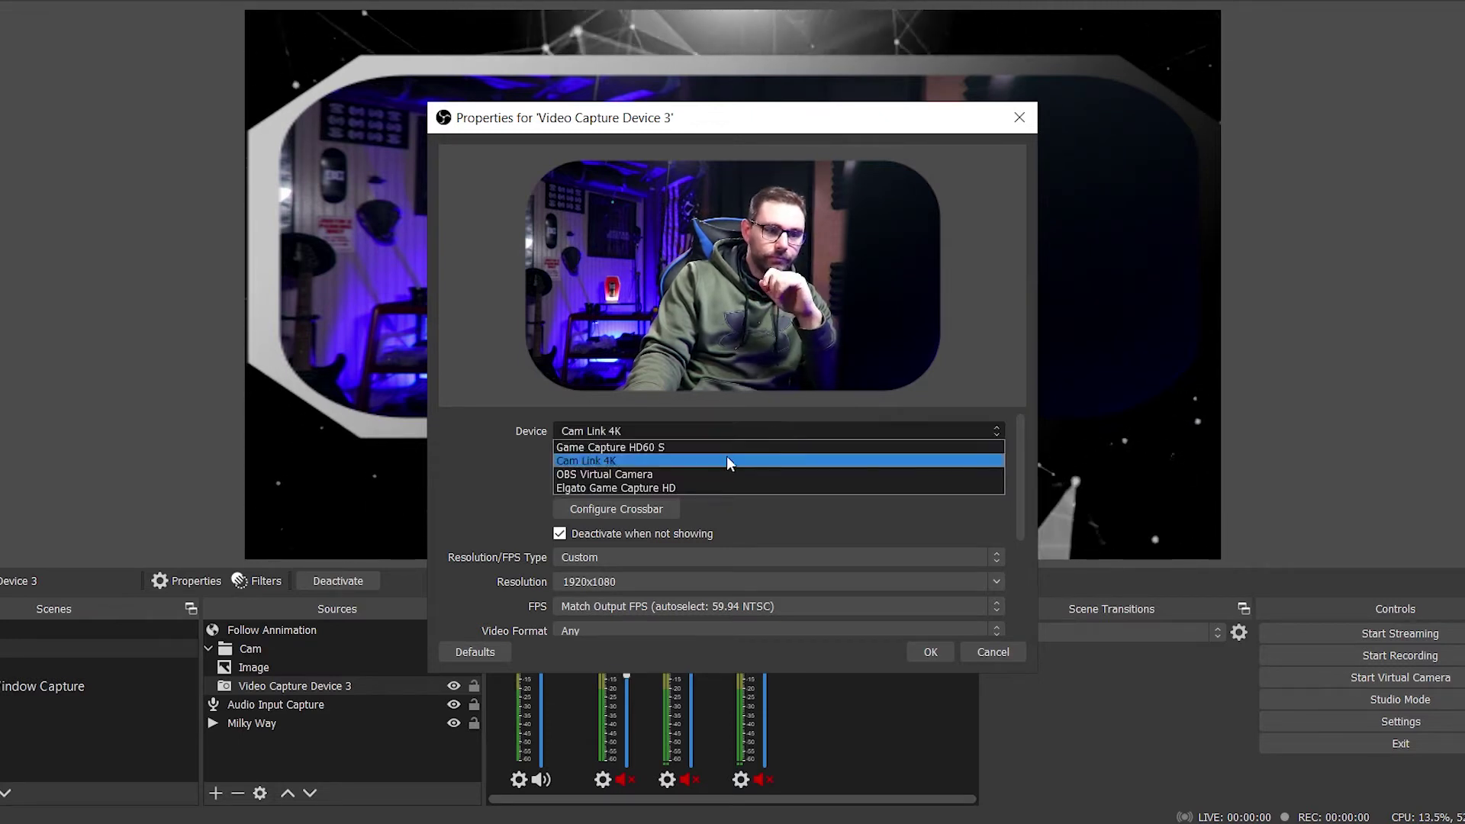
left_click(721, 444)
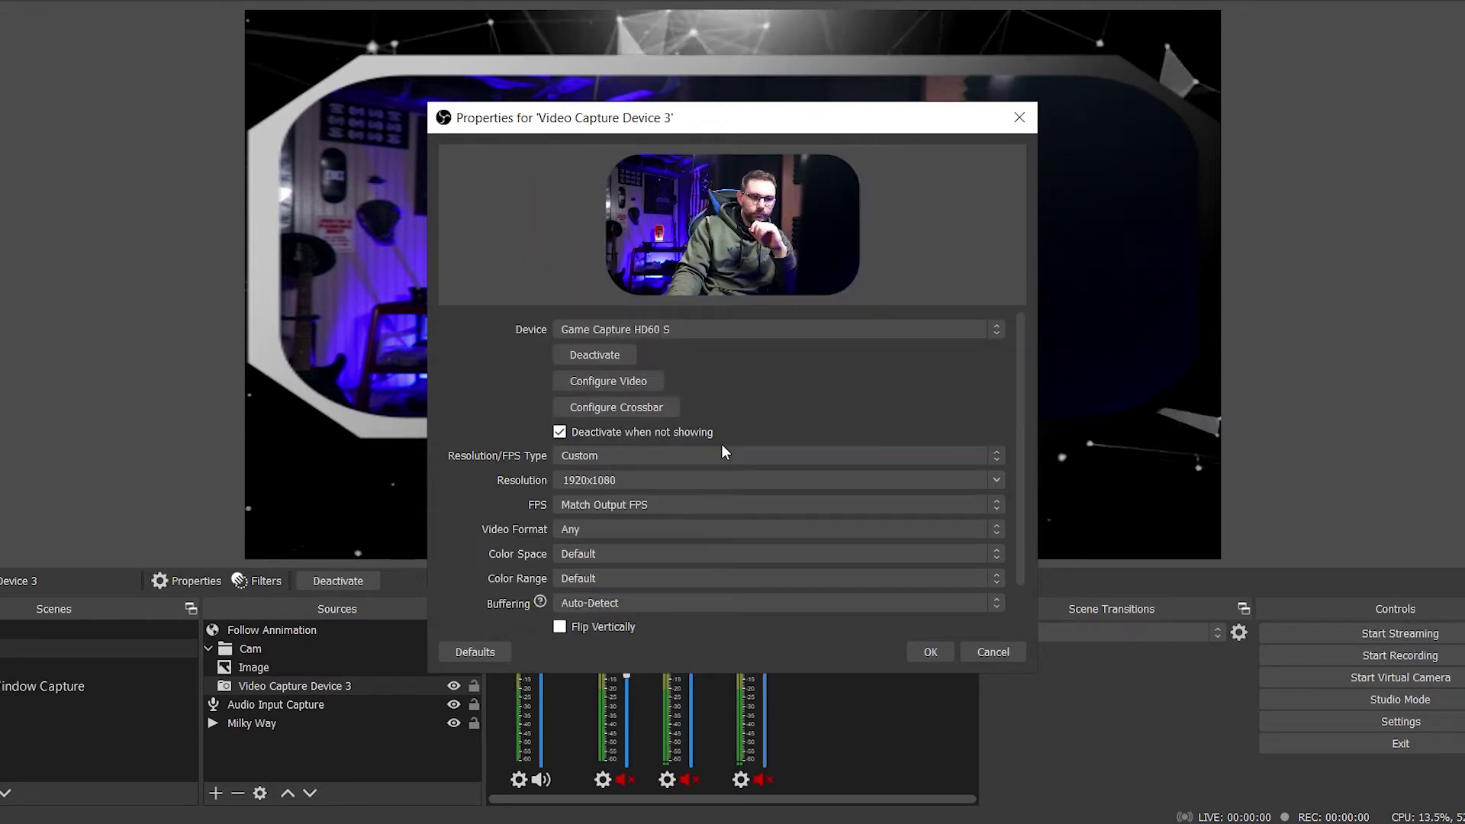
left_click(684, 330)
left_click(662, 360)
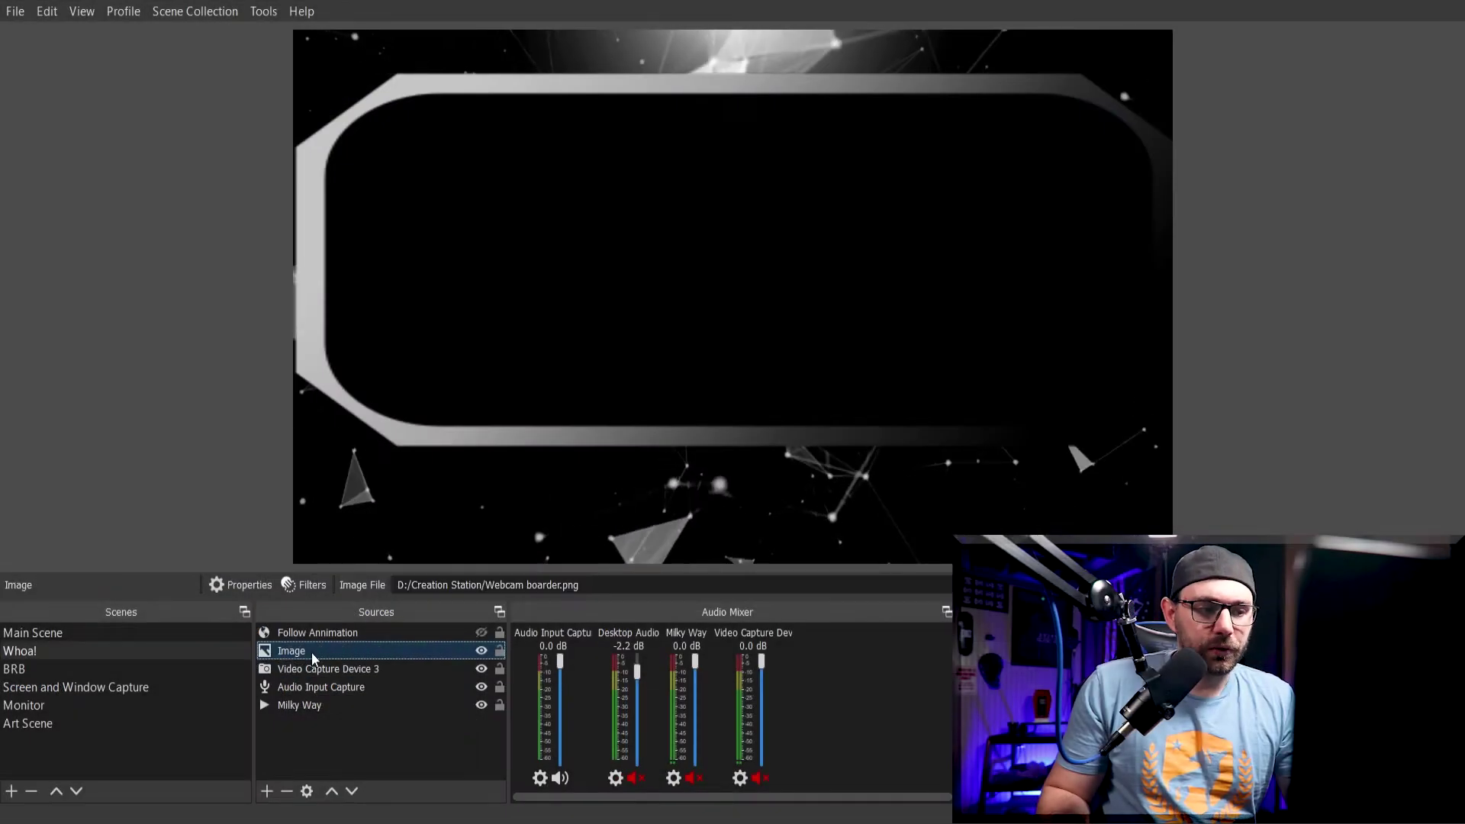
Group the Image and Video Capture Device 3 sources under the name Cam, and collapse and expand the group
left_click(314, 669, "ctrl")
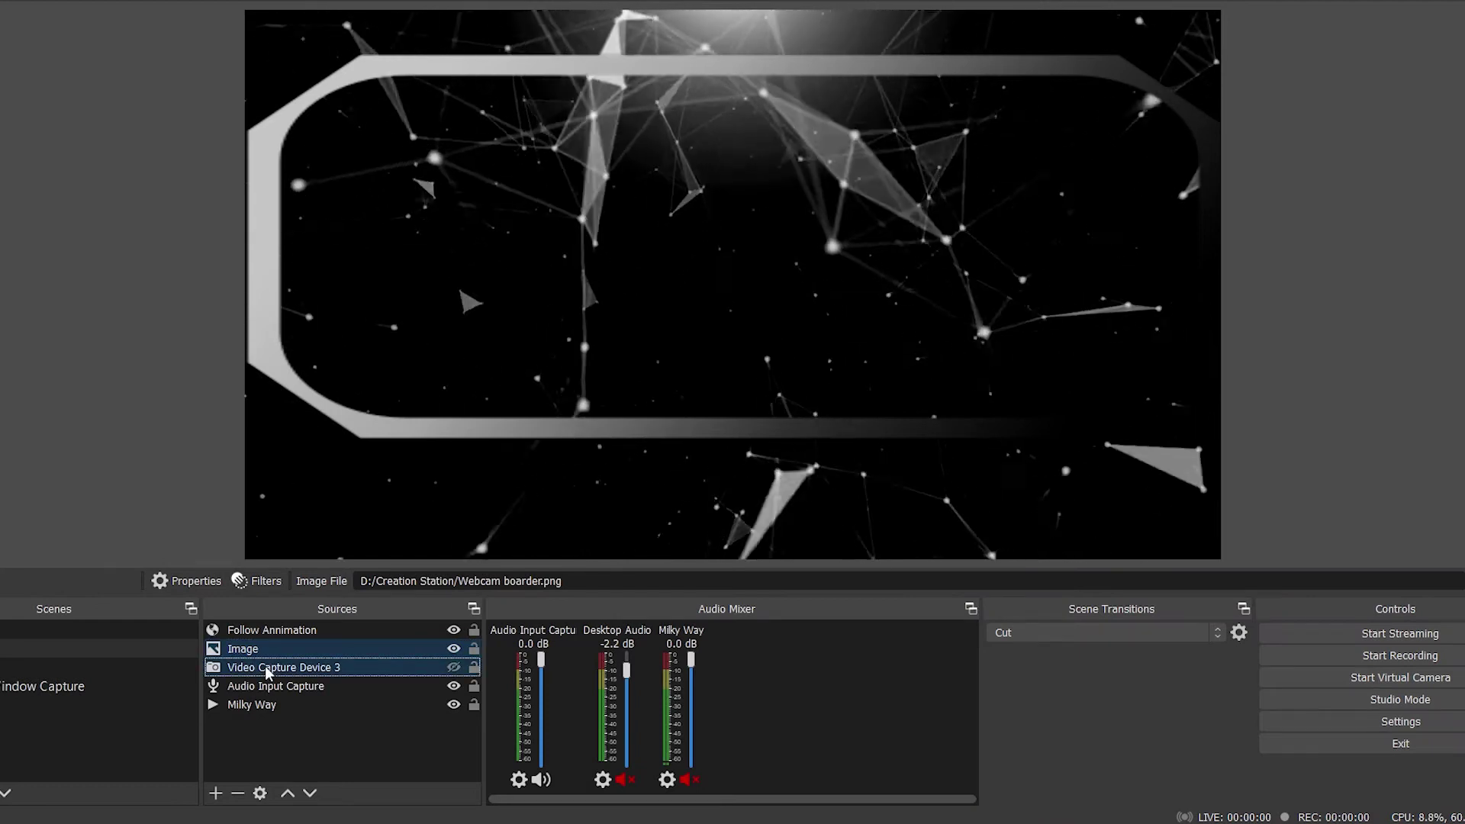
right_click(267, 669)
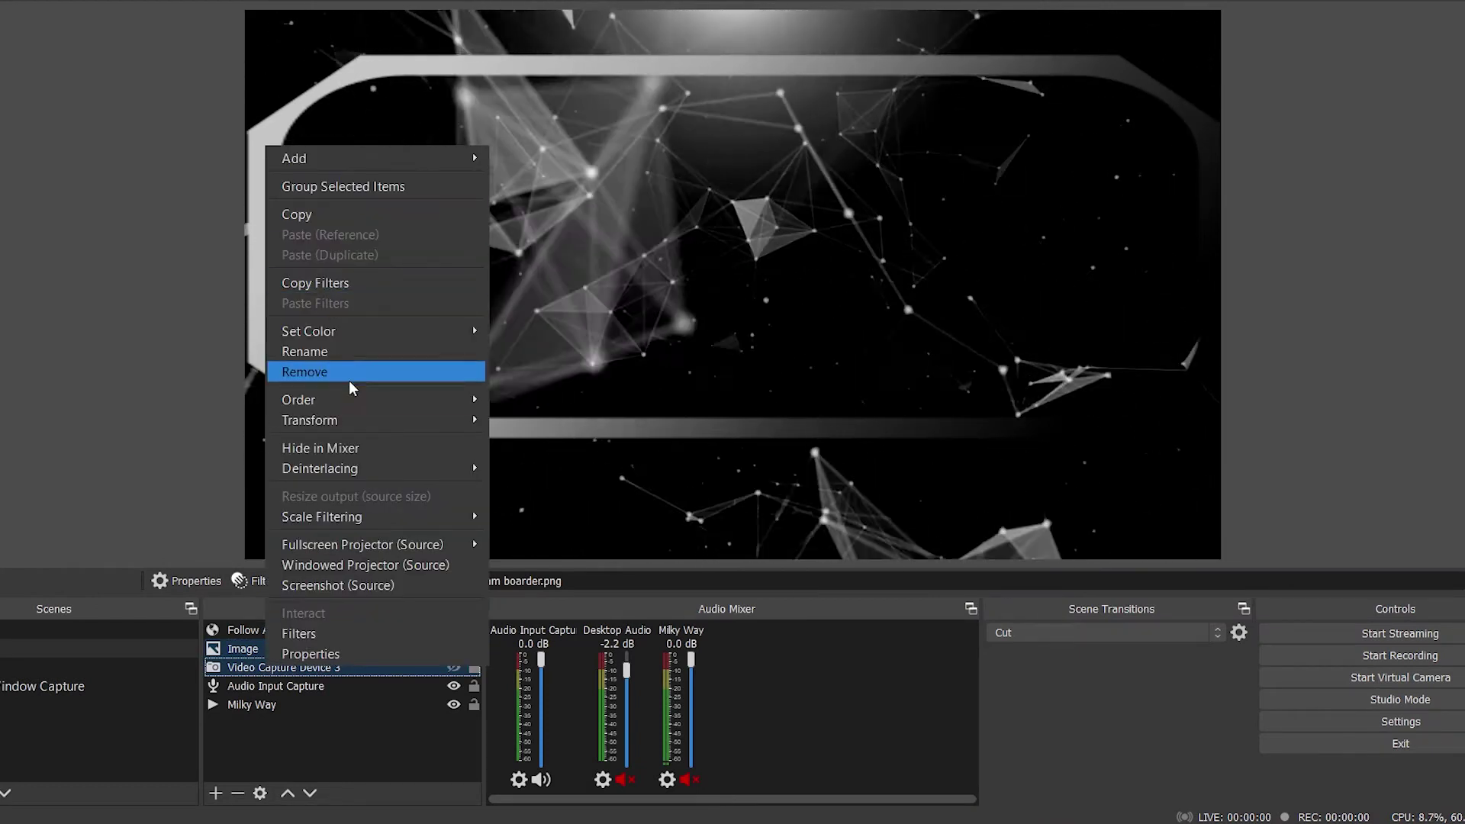
left_click(335, 187)
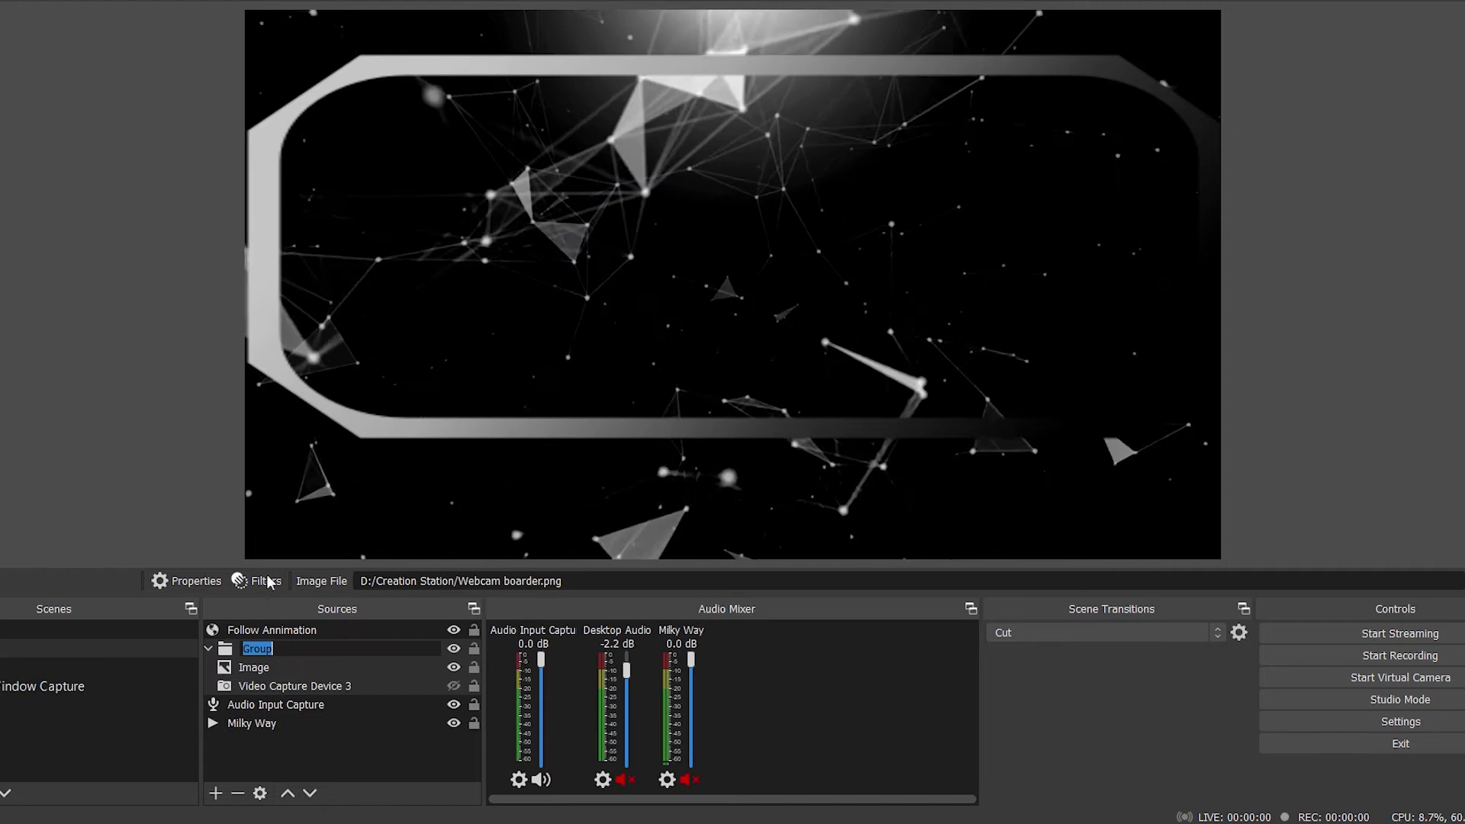
type("Cam")
key("Return")
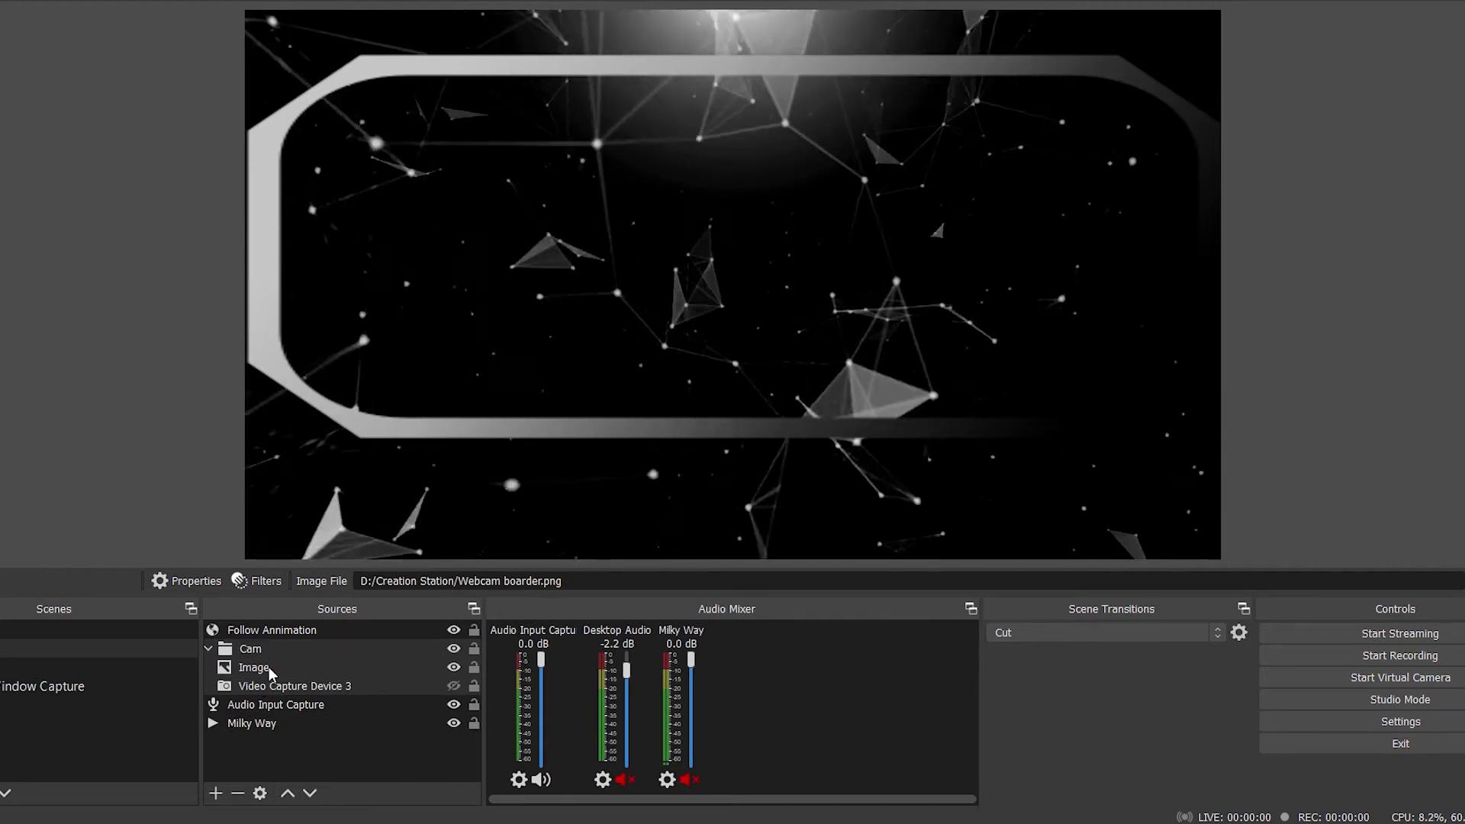
left_click(208, 649)
left_click(208, 649)
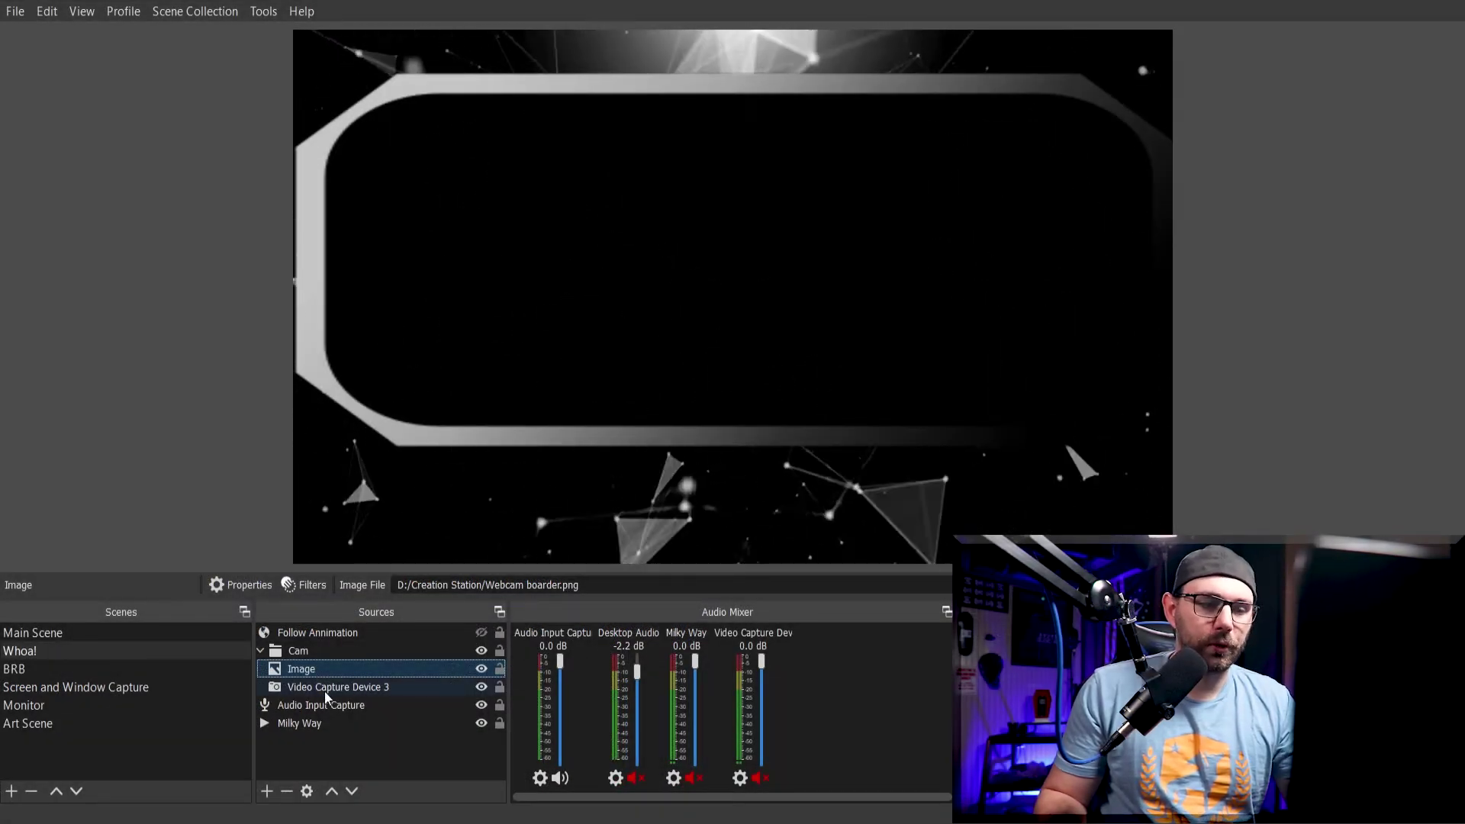
Open the filters of Video Capture Device 3 and examine the Image Mask/Blend filter's settings
left_click(319, 685)
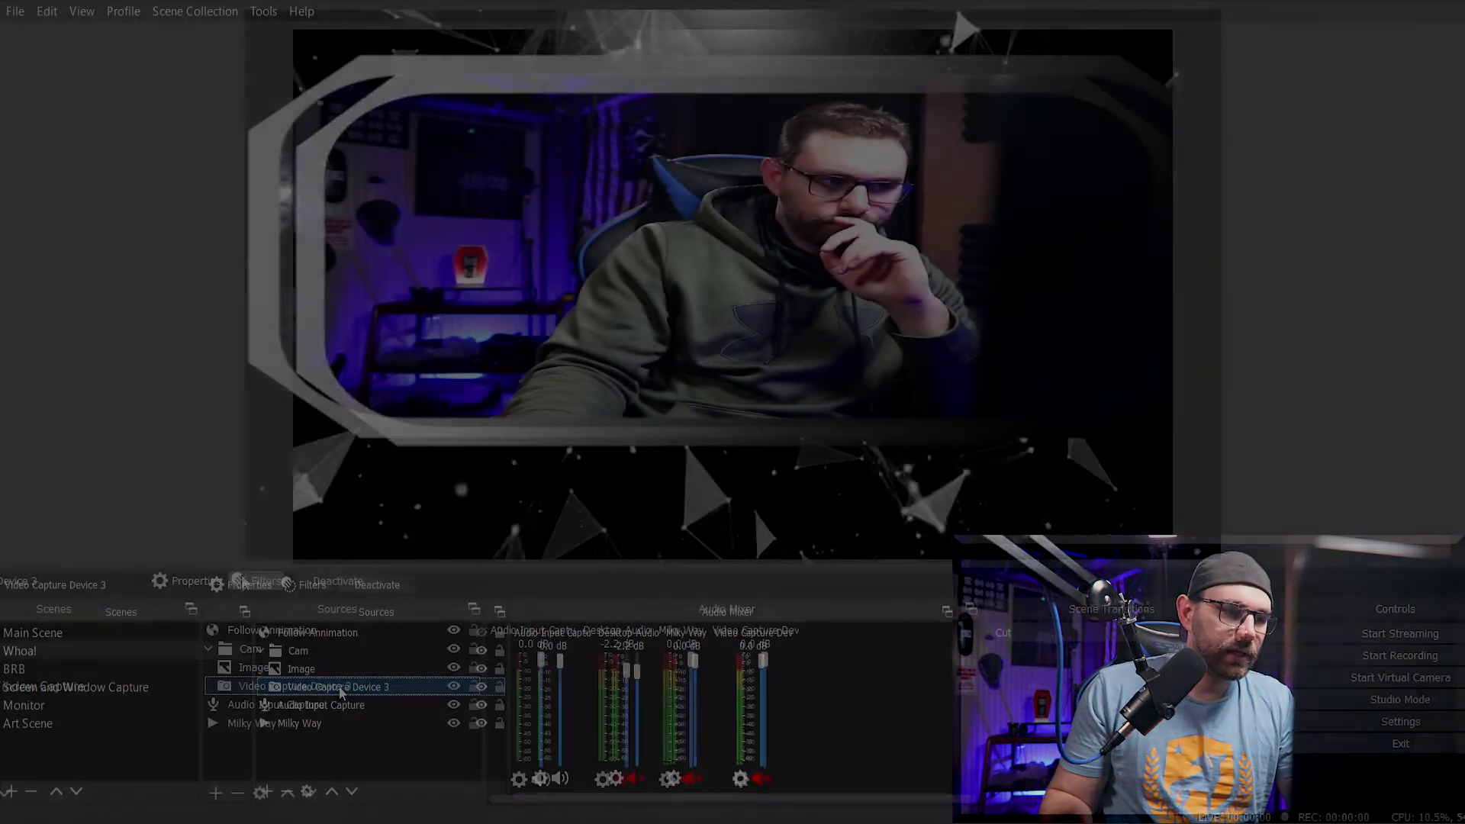
left_click(259, 580)
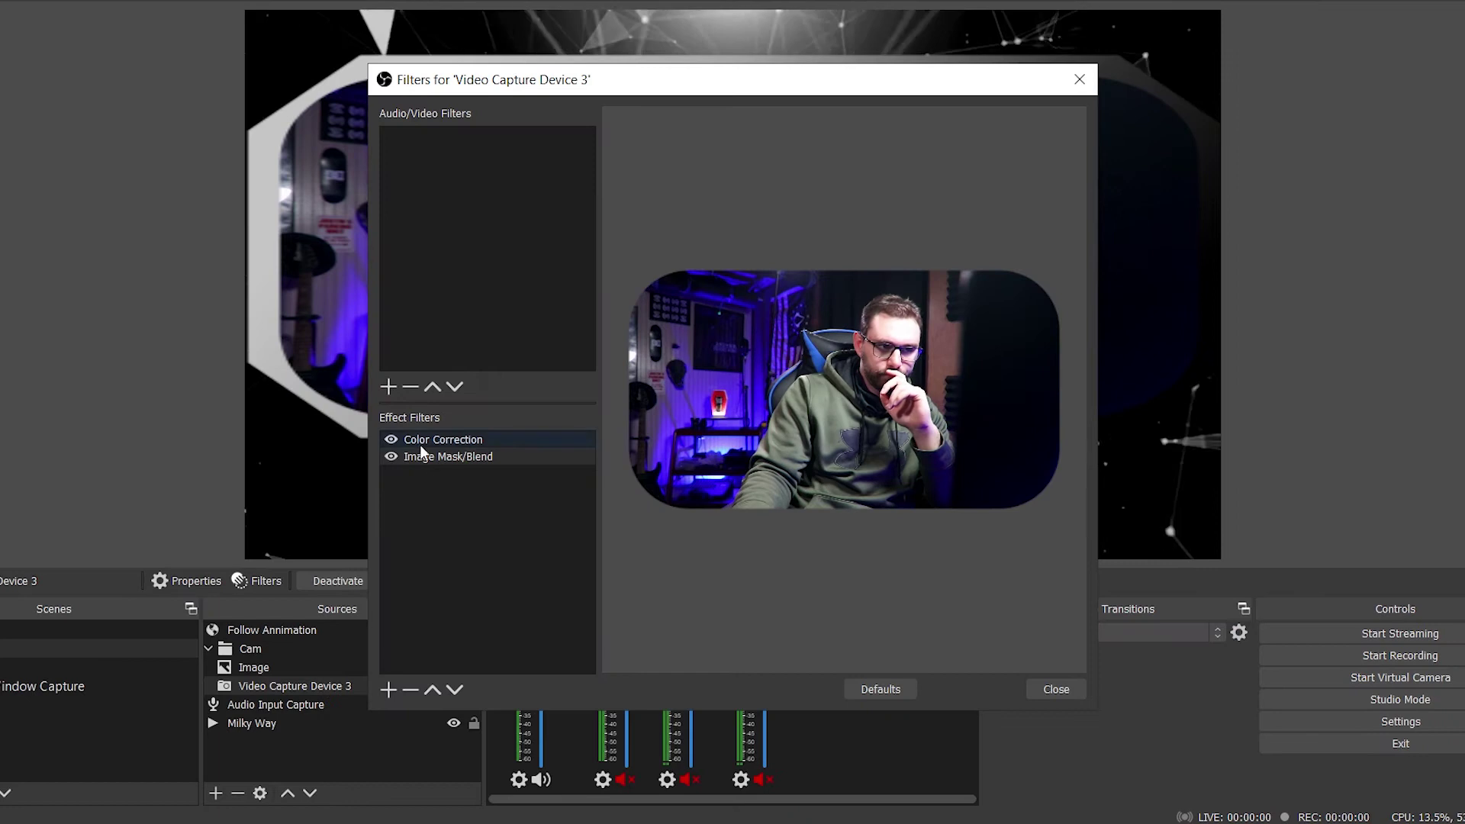
left_click(420, 455)
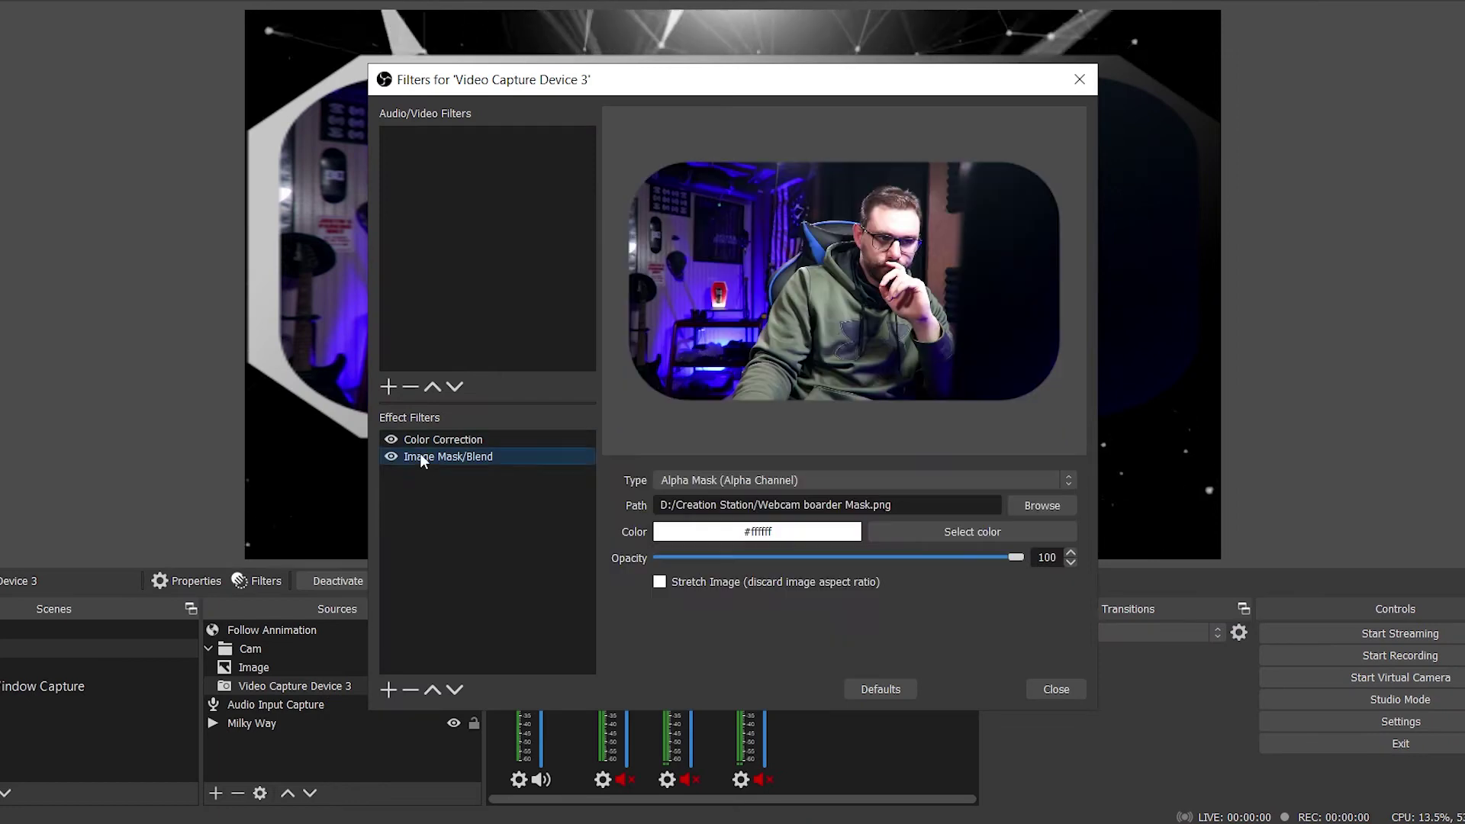
Search the Creation Station folder for "mask" and load Webcam boarder Mask.png as the Image Mask/Blend filter's image
left_click(1040, 505)
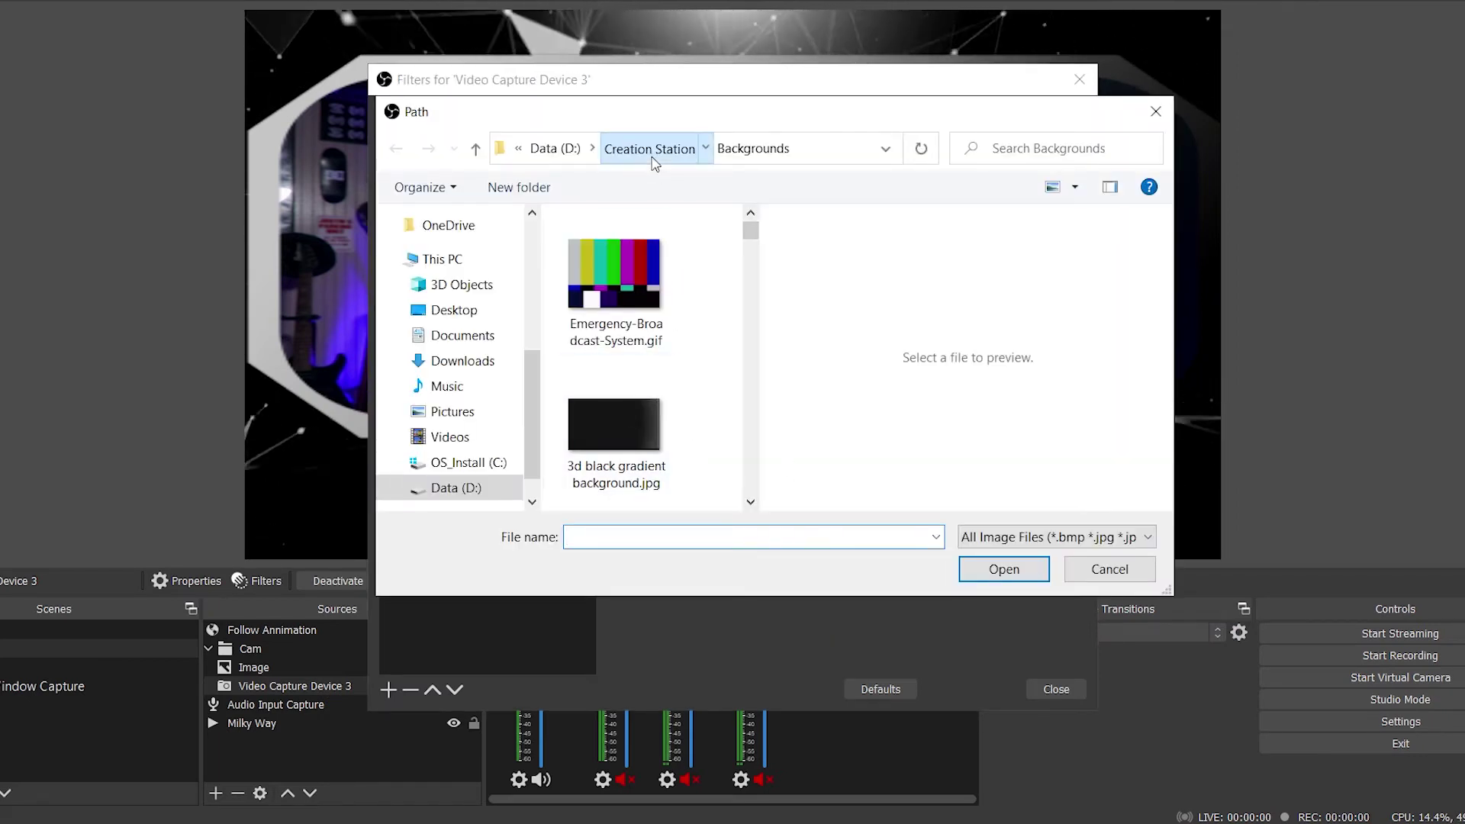
left_click(650, 148)
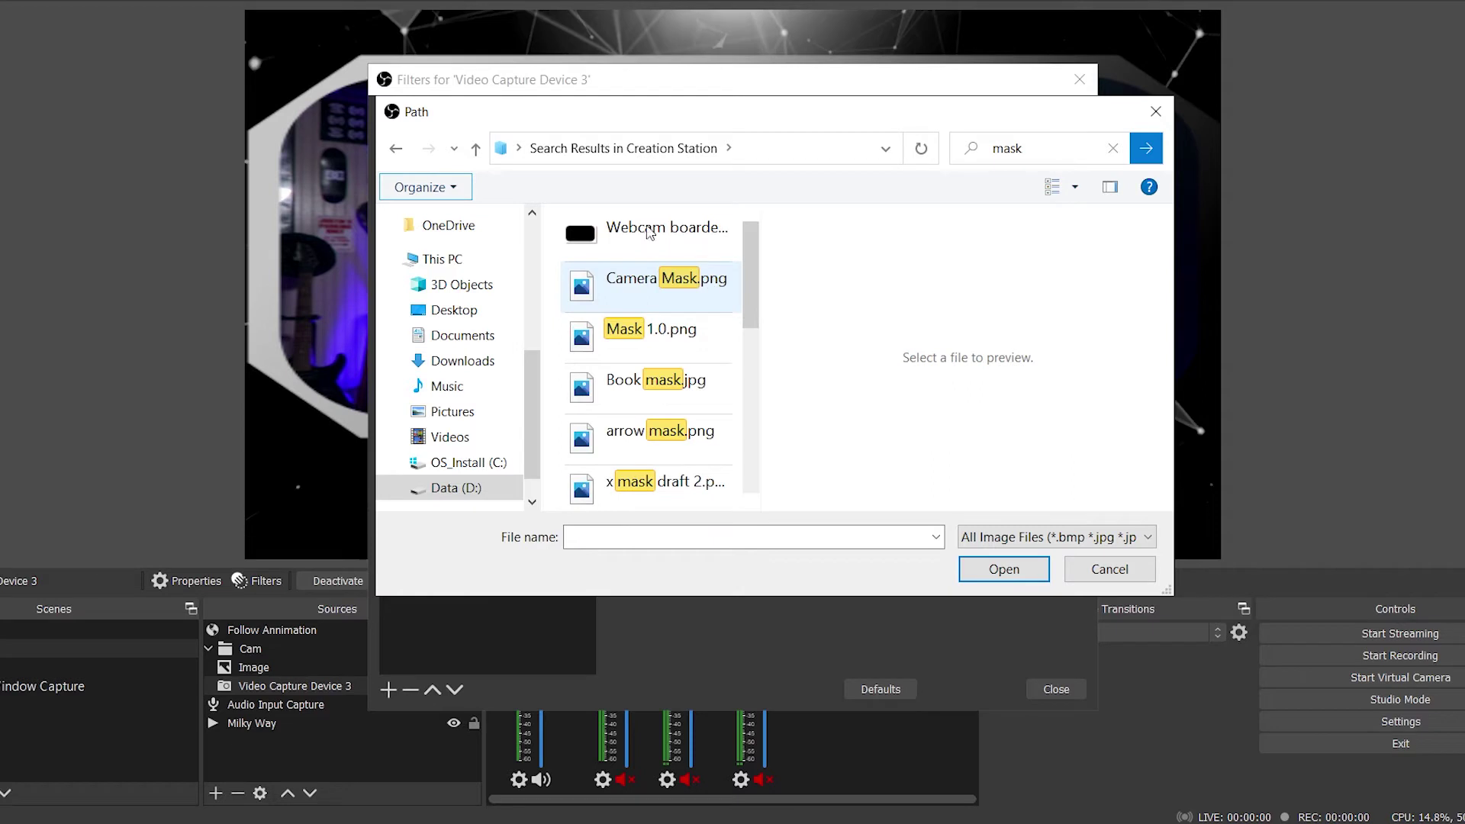
left_click(639, 239)
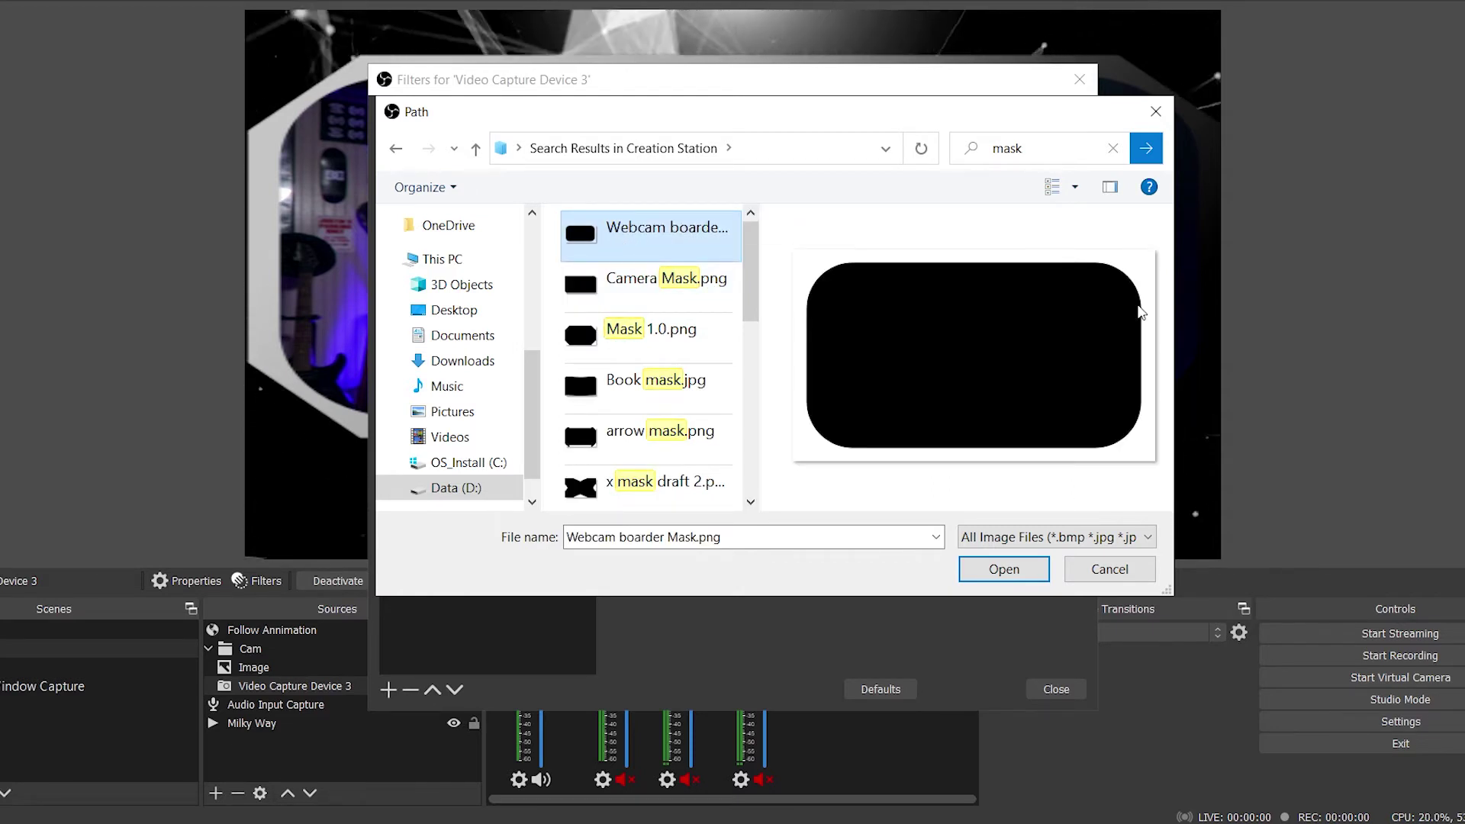
left_click(1023, 569)
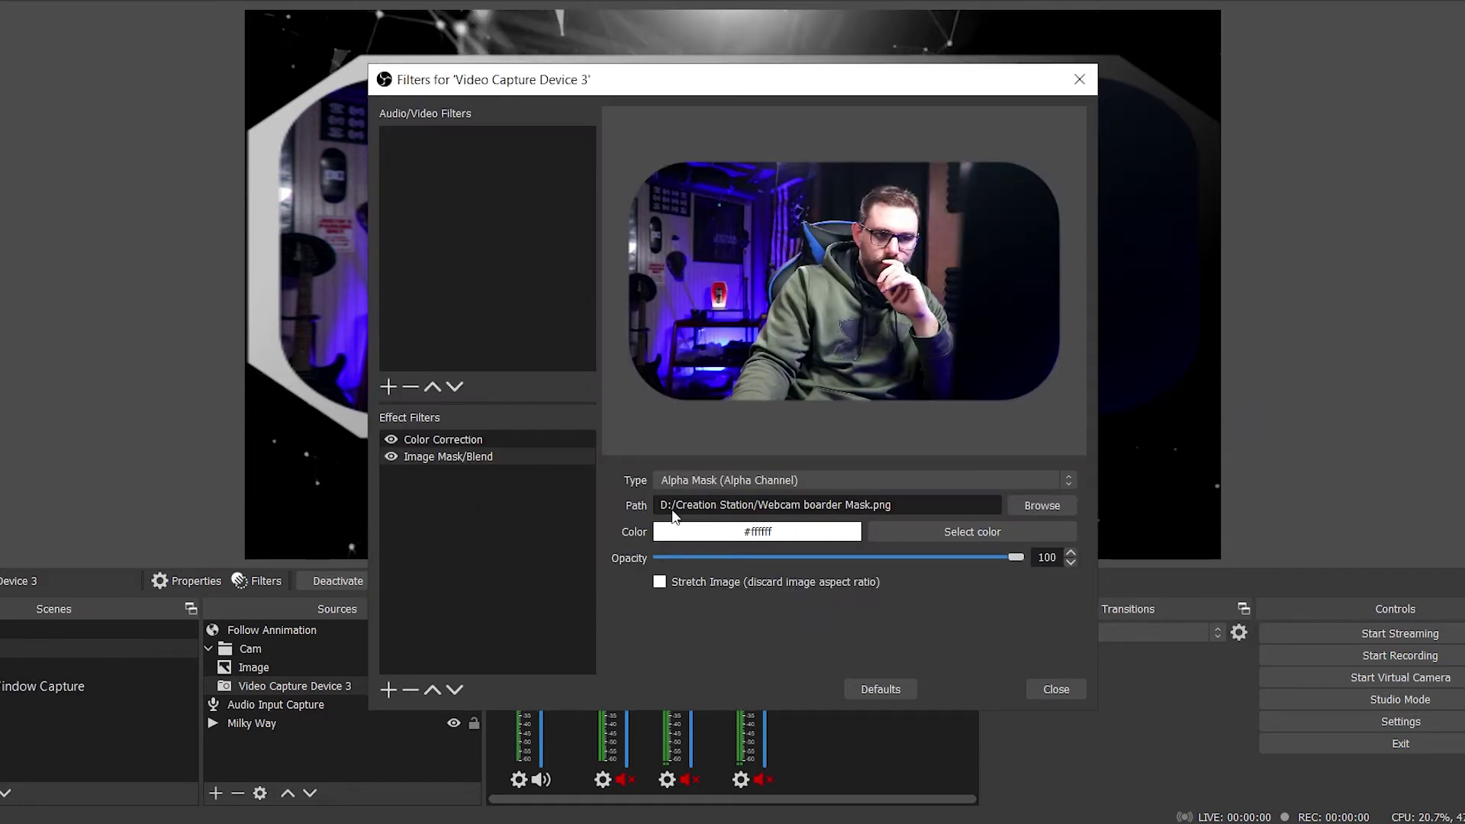
Review the available mask types of the Image Mask/Blend filter, keep Alpha Mask (Alpha Channel), and close the filters
left_click(738, 480)
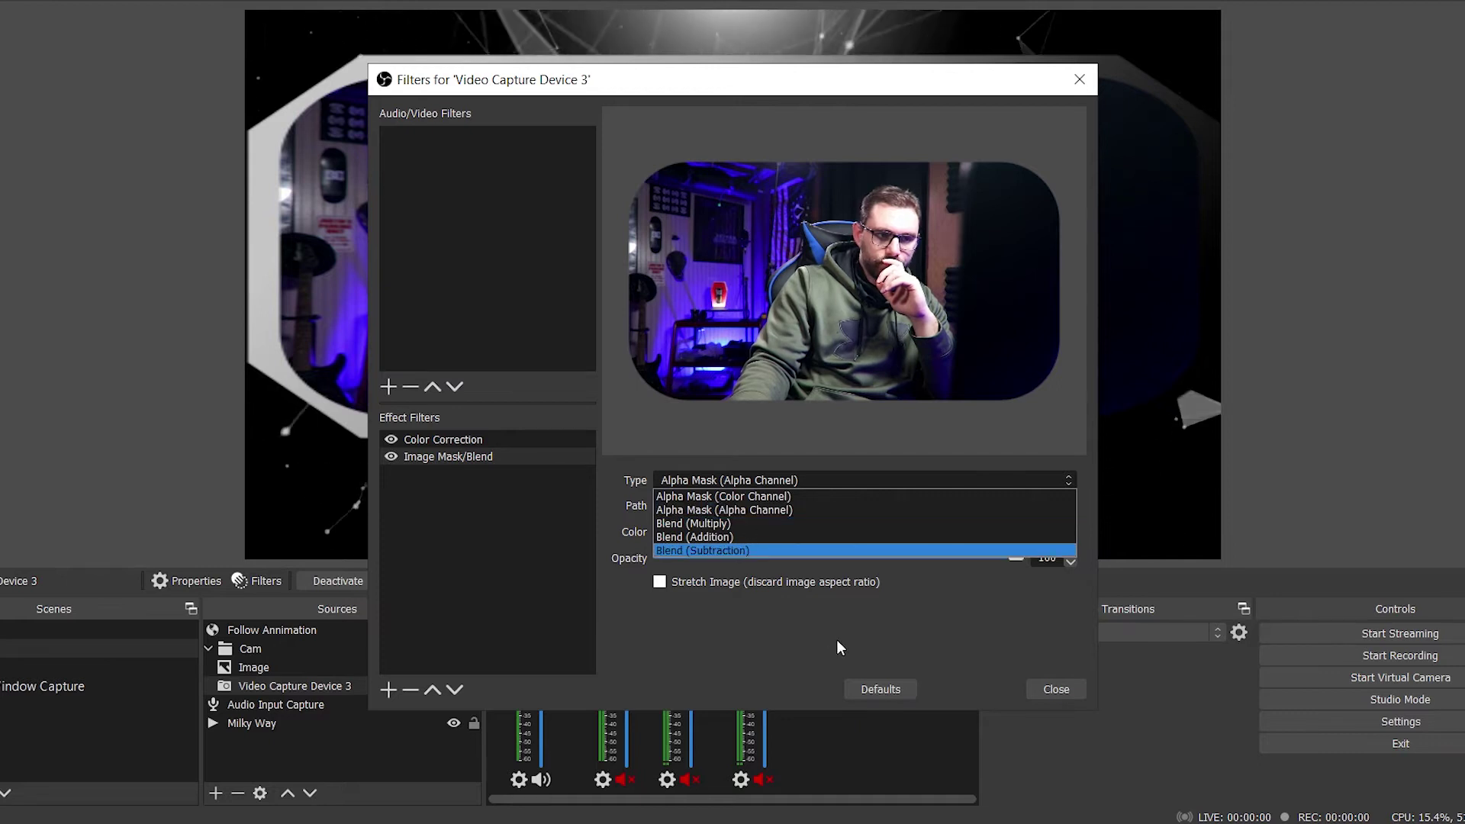
left_click(1055, 685)
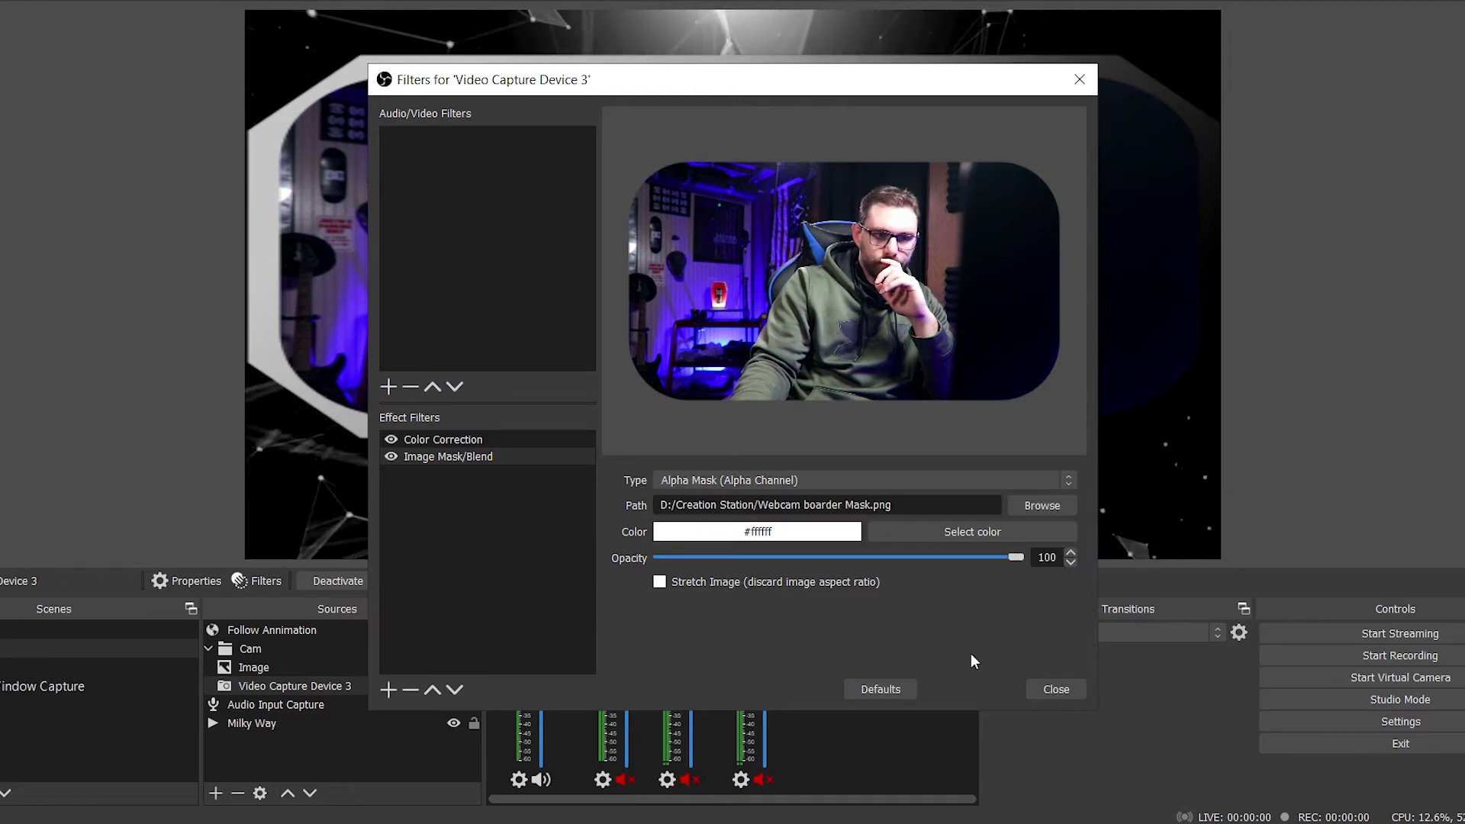
left_click(1057, 689)
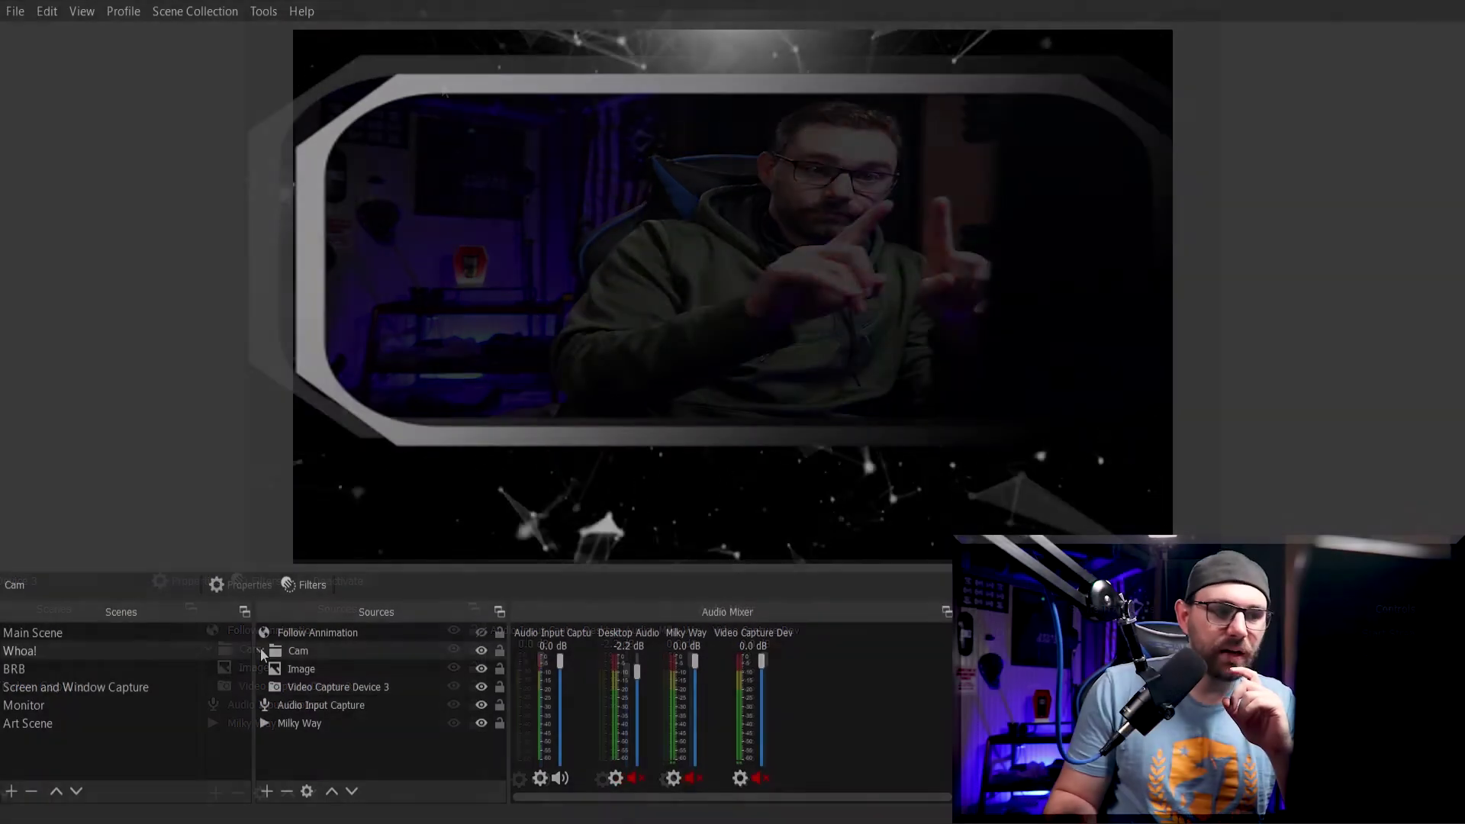
Collapse the Cam group and open the properties of the Follow Annimation source
left_click(261, 654)
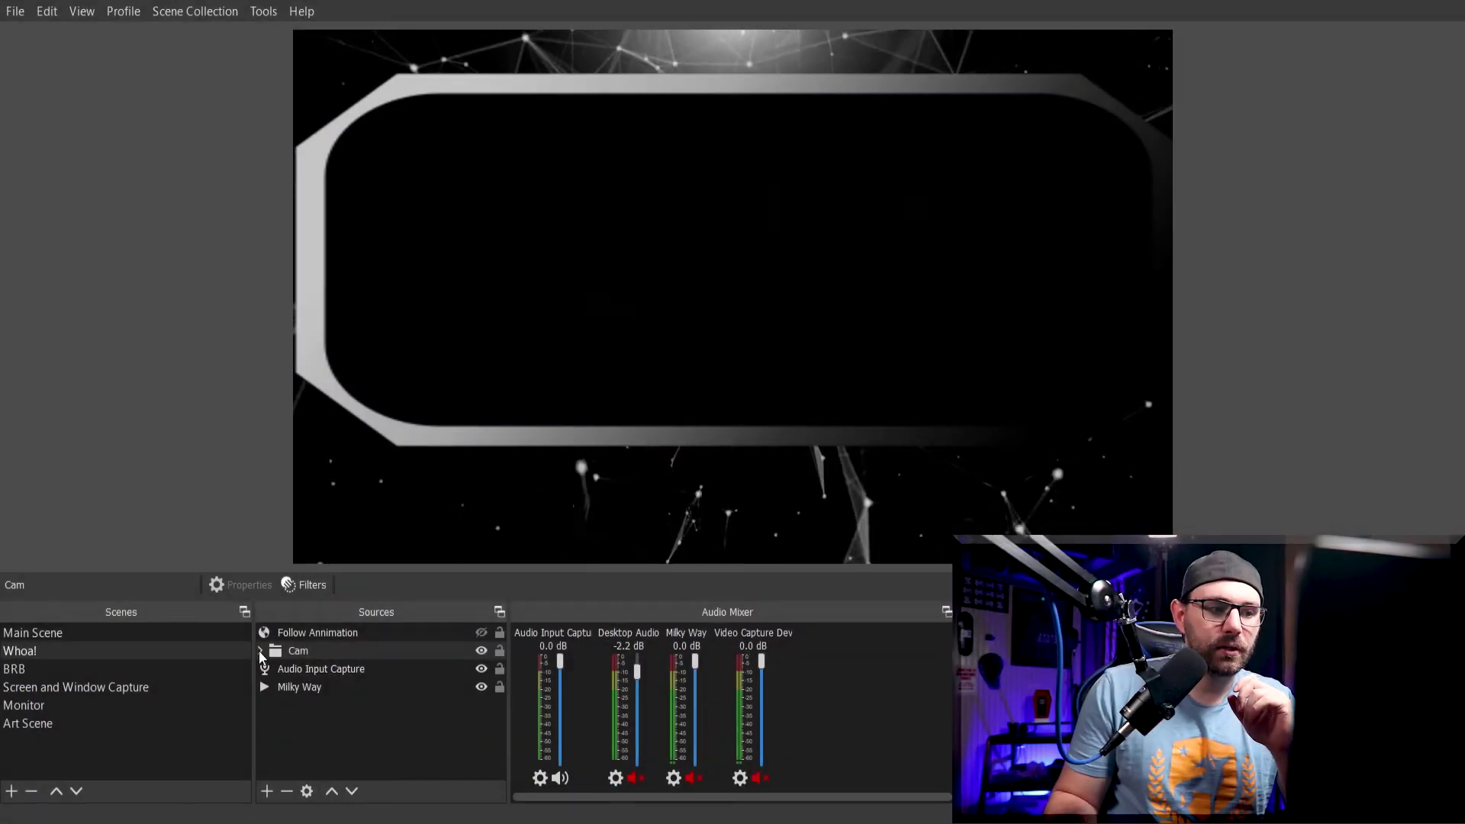
left_click(331, 641)
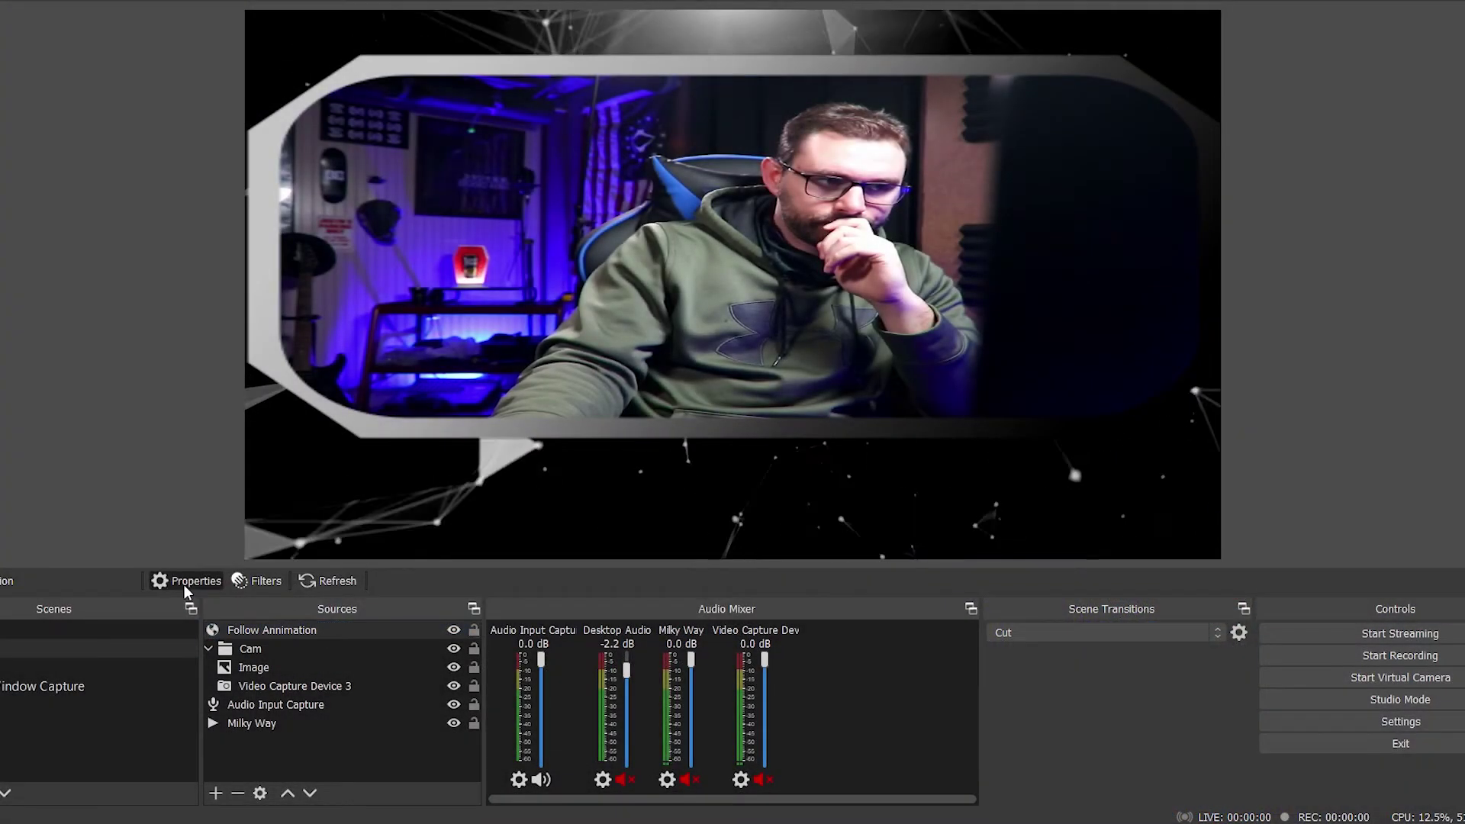
left_click(185, 582)
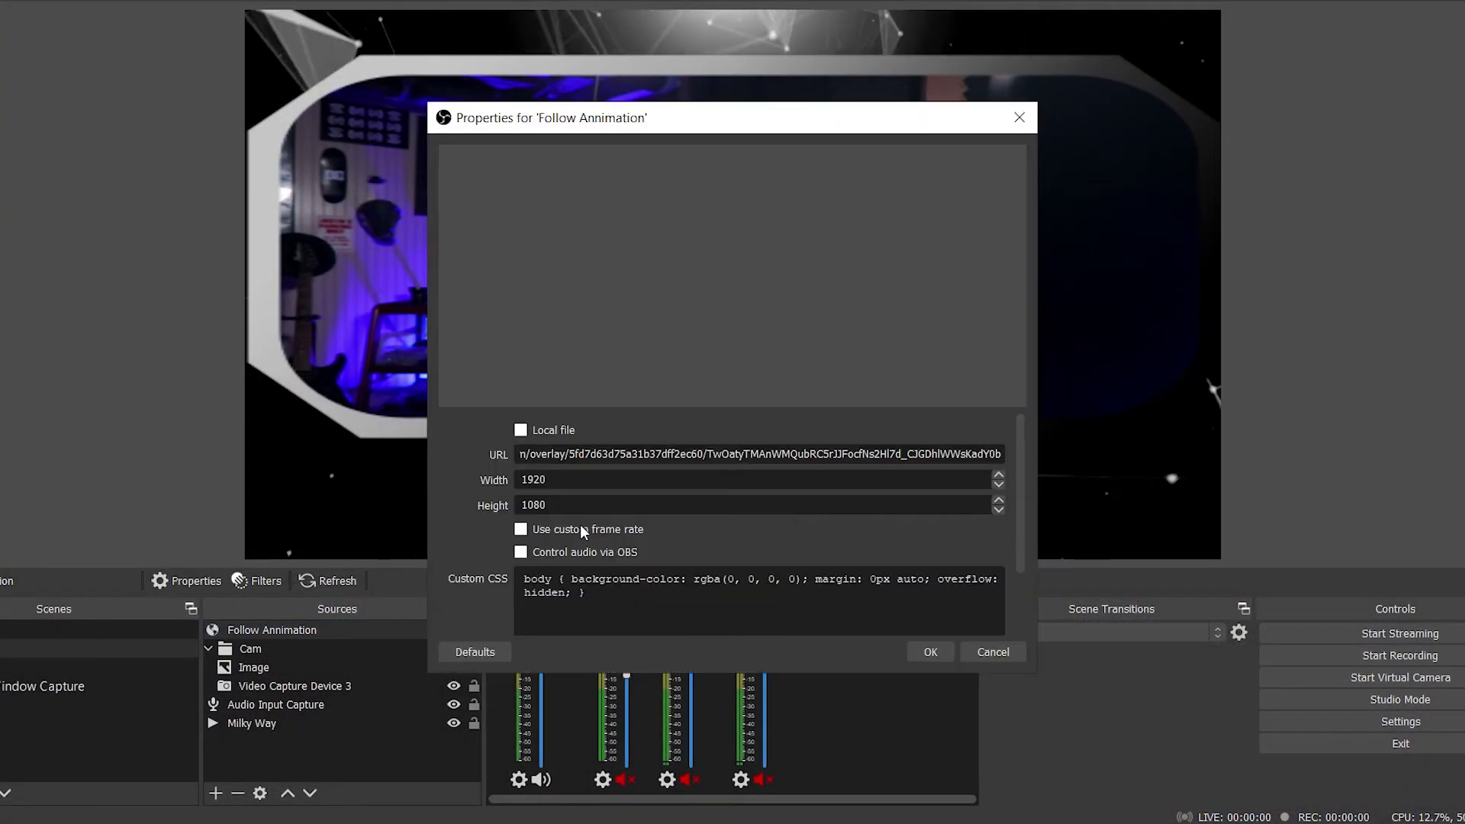